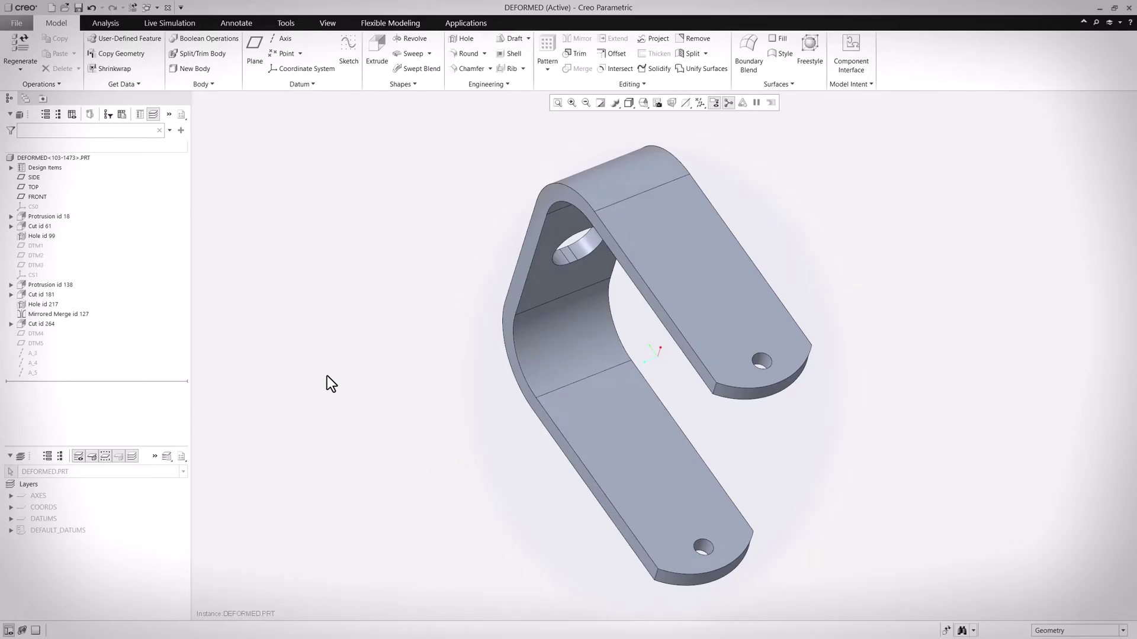
Redefine the feature Hole id 99 by enlarging its diameter to about 22.5.
{"action": "left_click", "coordinate": [37, 235]}
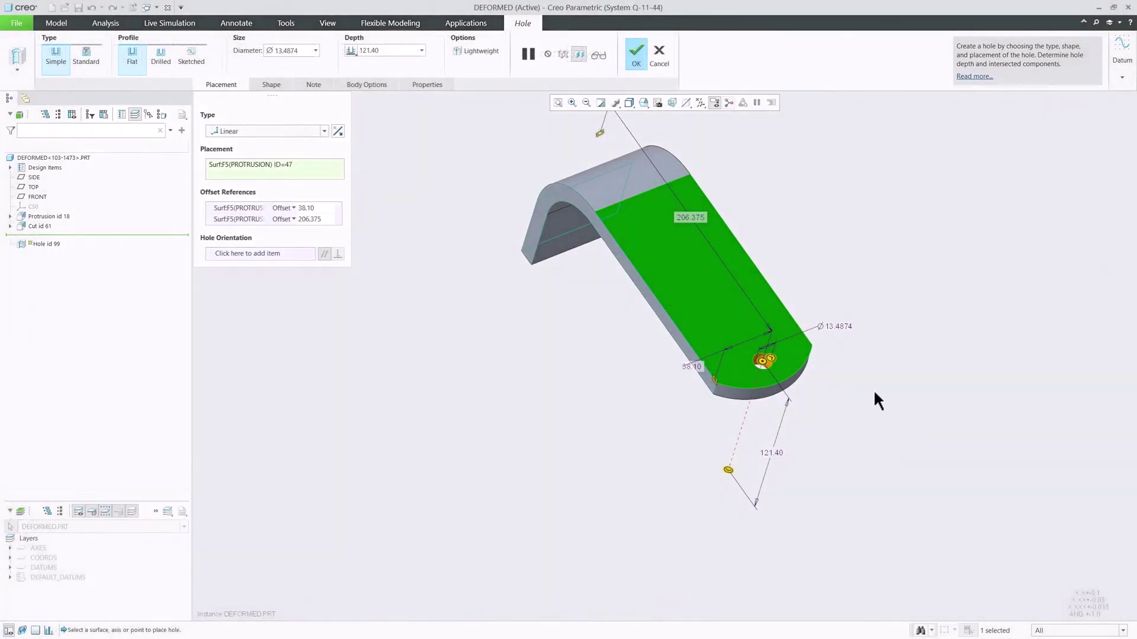
{"action": "left_click_drag", "start_coordinate": [771, 361], "coordinate": [778, 356]}
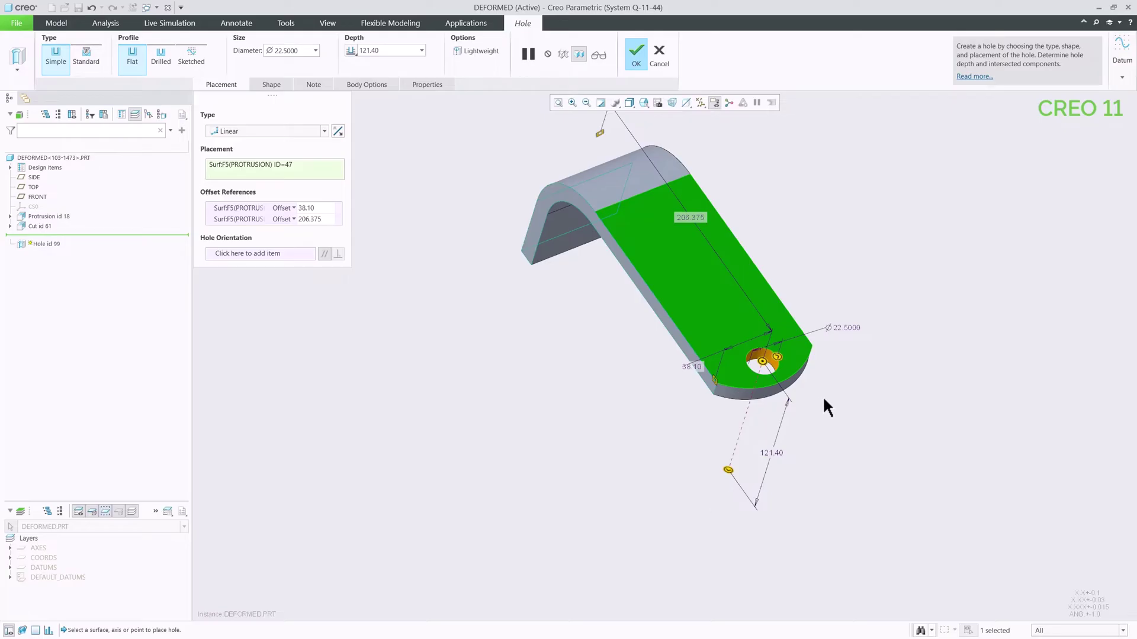
{"action": "middle_click_drag", "start_coordinate": [822, 396], "coordinate": [816, 360]}
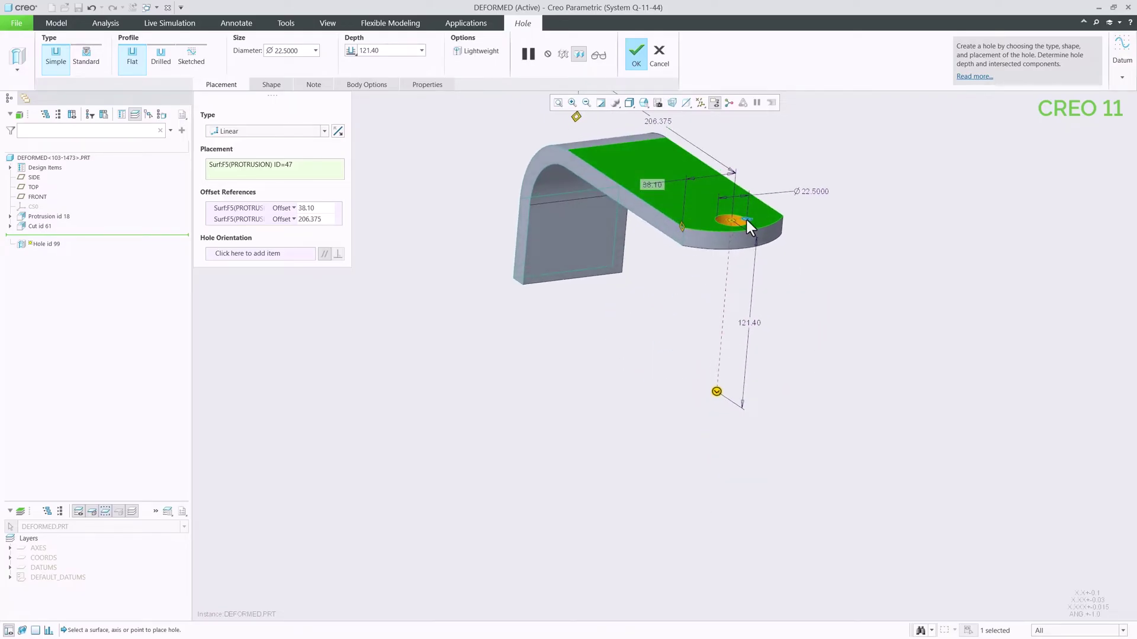
{"action": "middle_click_drag", "start_coordinate": [855, 272], "coordinate": [820, 282]}
{"action": "middle_click_drag", "start_coordinate": [735, 311], "coordinate": [791, 338]}
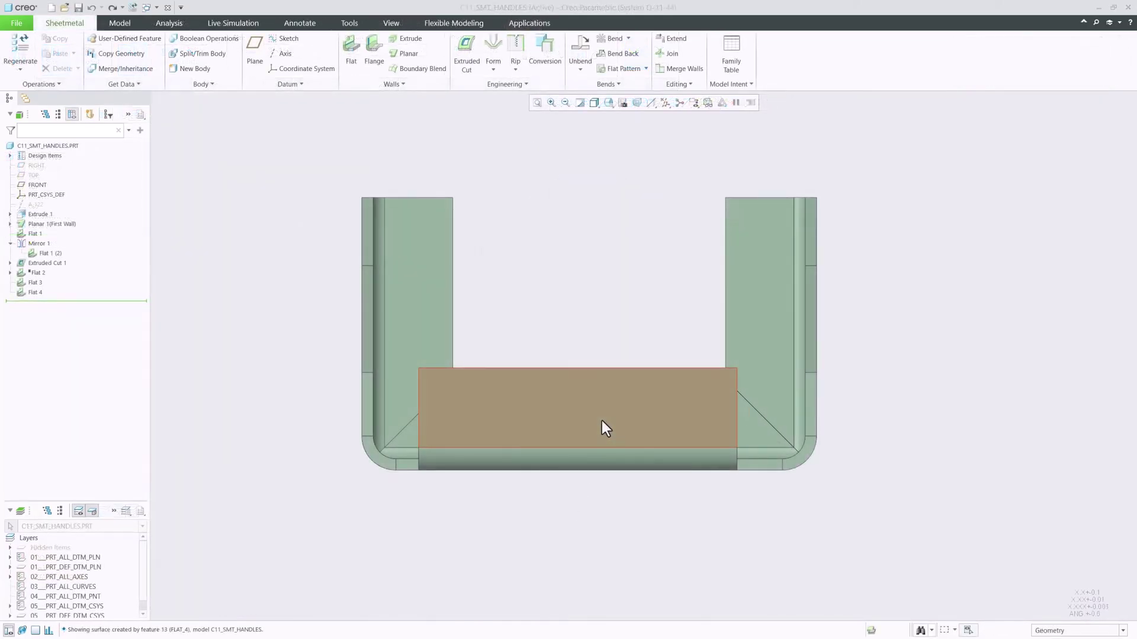
Redefine the rectangular flat wall at the part's end with a bend angle of about 47 degrees and a bend offset of about 2.06.
{"action": "left_click", "coordinate": [602, 422]}
{"action": "left_click", "coordinate": [626, 369]}
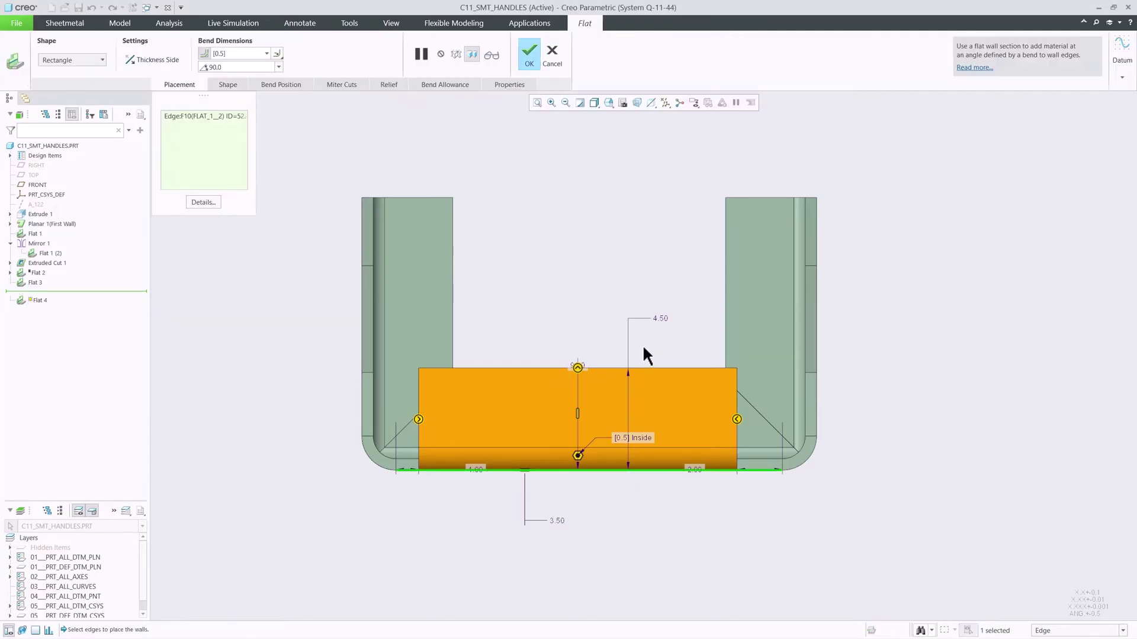
{"action": "middle_click_drag", "start_coordinate": [599, 406], "coordinate": [656, 413]}
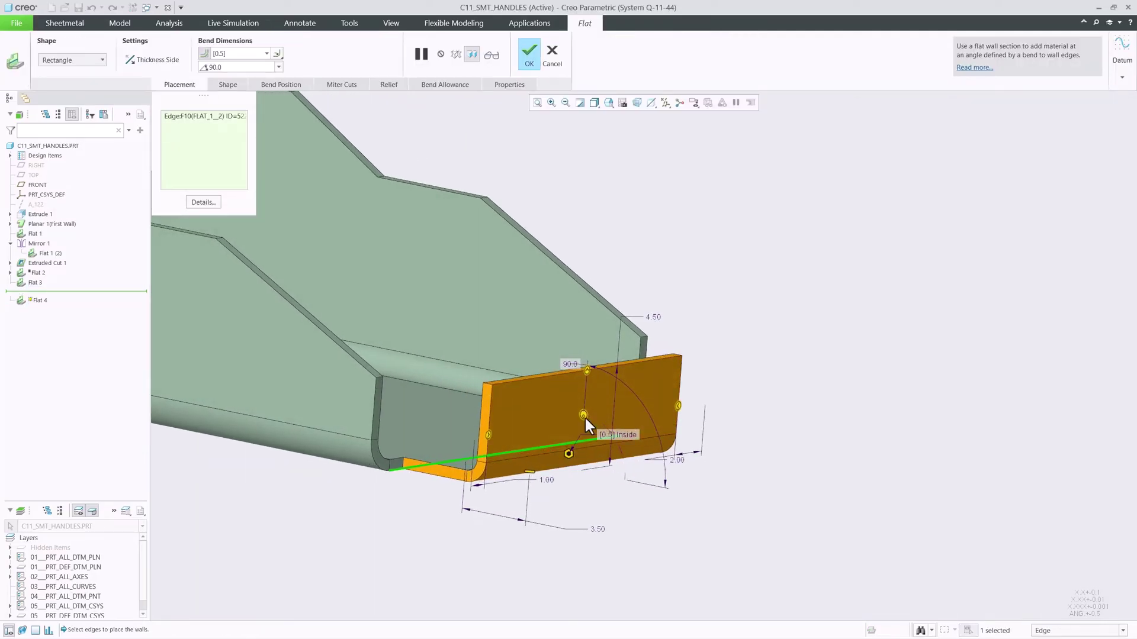
{"action": "left_click_drag", "start_coordinate": [583, 414], "coordinate": [601, 437]}
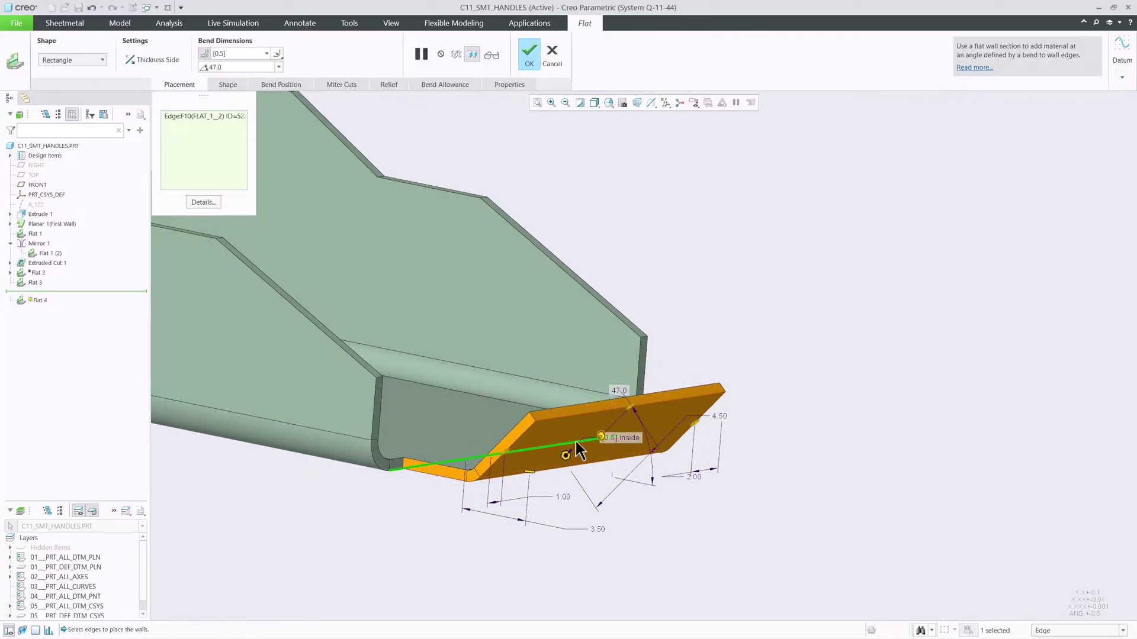
{"action": "middle_click_drag", "start_coordinate": [567, 432], "coordinate": [575, 445]}
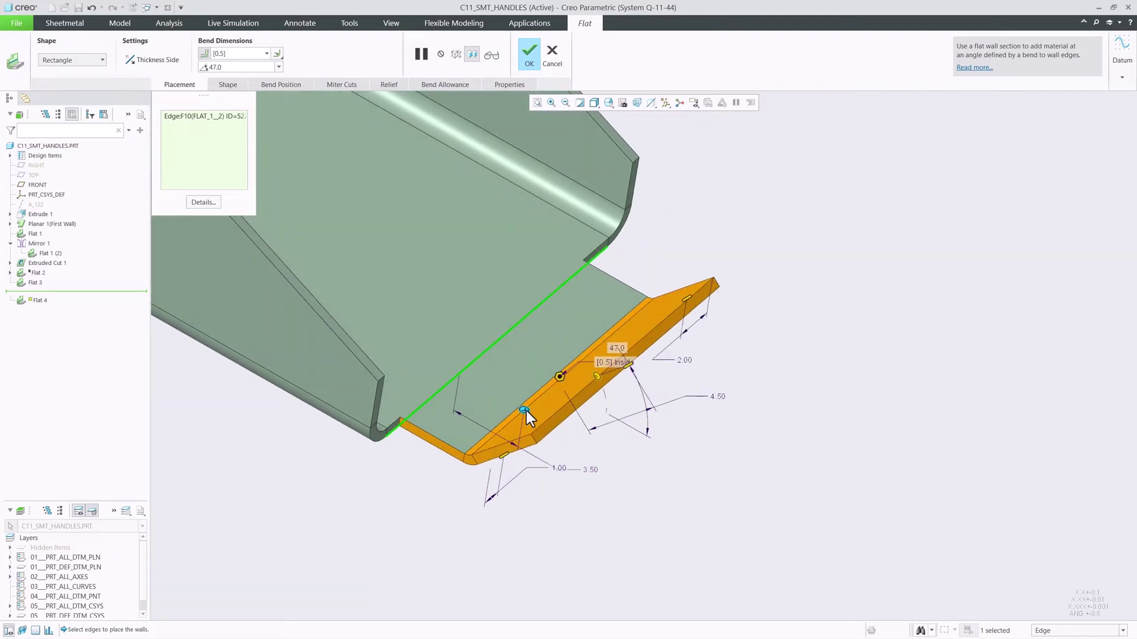
{"action": "left_click_drag", "start_coordinate": [525, 410], "coordinate": [498, 395]}
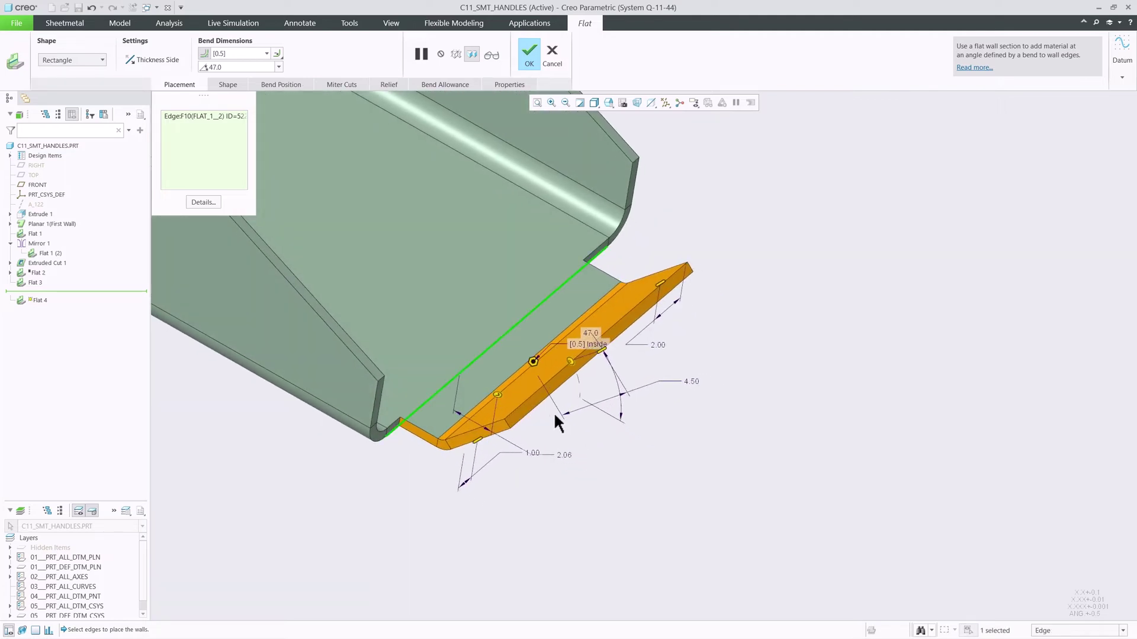
Narrow the flat wall from both sides, with edge offsets of about 3.56 and about 2.59.
{"action": "middle_click_drag", "start_coordinate": [551, 410], "coordinate": [492, 349]}
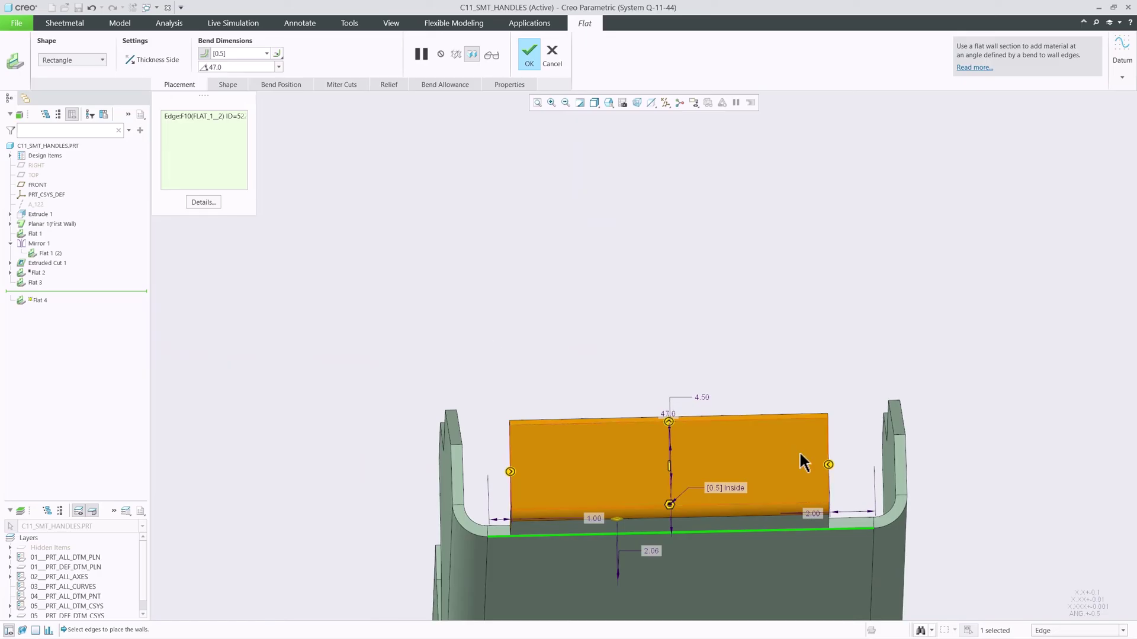
{"action": "left_click_drag", "start_coordinate": [829, 465], "coordinate": [794, 466]}
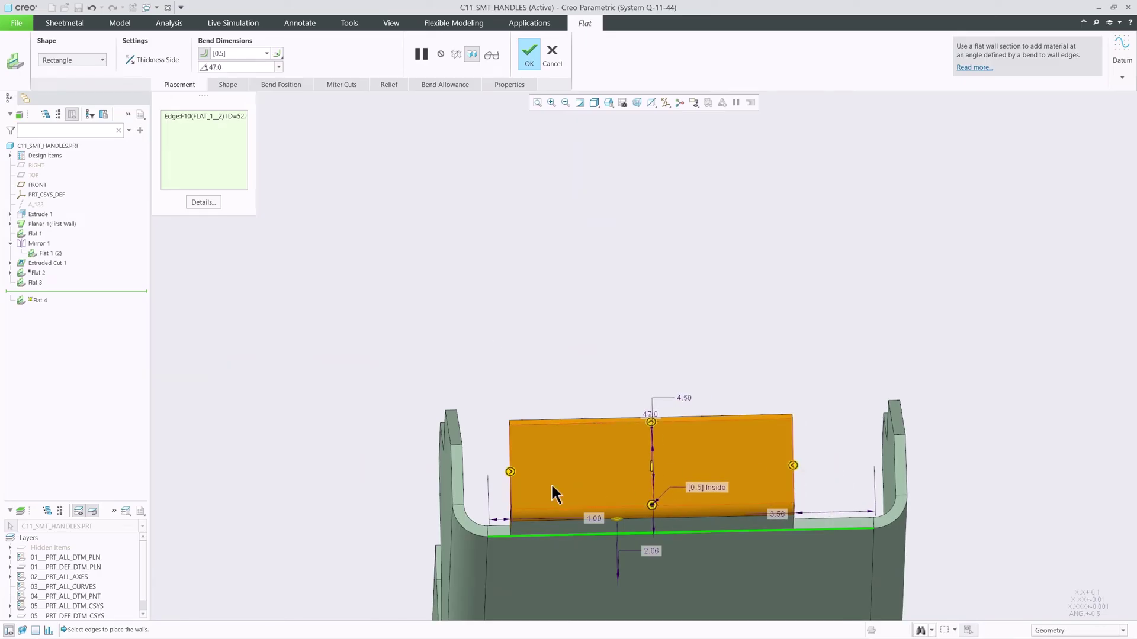
{"action": "left_click_drag", "start_coordinate": [509, 472], "coordinate": [548, 475]}
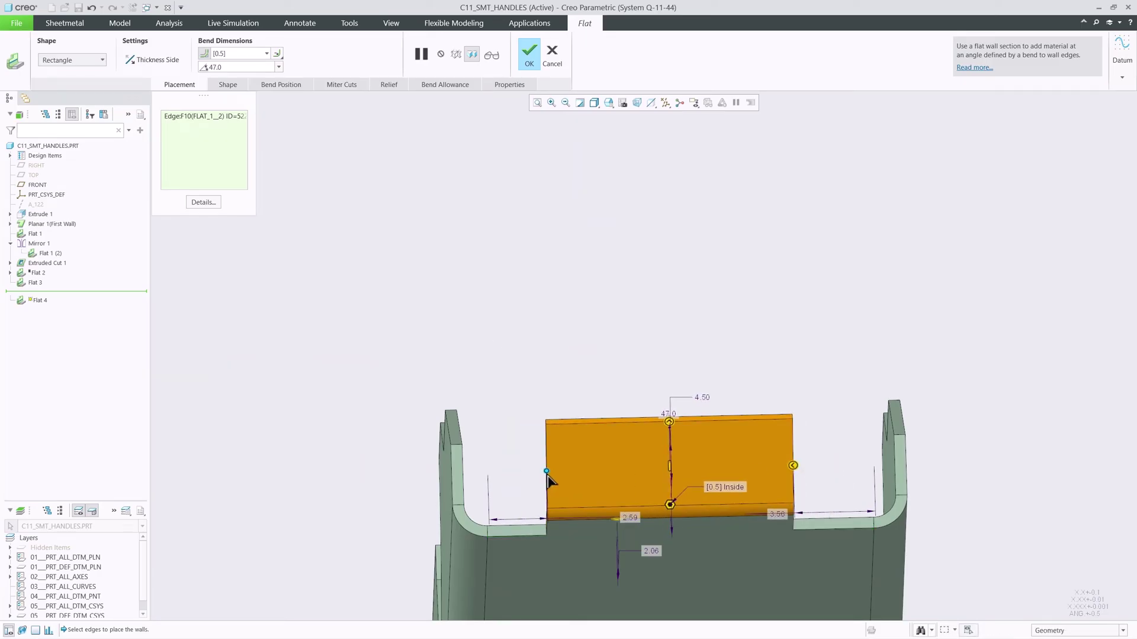
Set the flat wall's bend angle to about 48 degrees and accept the redefined wall.
{"action": "middle_click_drag", "start_coordinate": [713, 480], "coordinate": [685, 392], "text": "shift"}
{"action": "scroll", "coordinate": [685, 394], "scroll_direction": "up", "scroll_amount": 3}
{"action": "middle_click_drag", "start_coordinate": [677, 470], "coordinate": [672, 409], "text": "shift"}
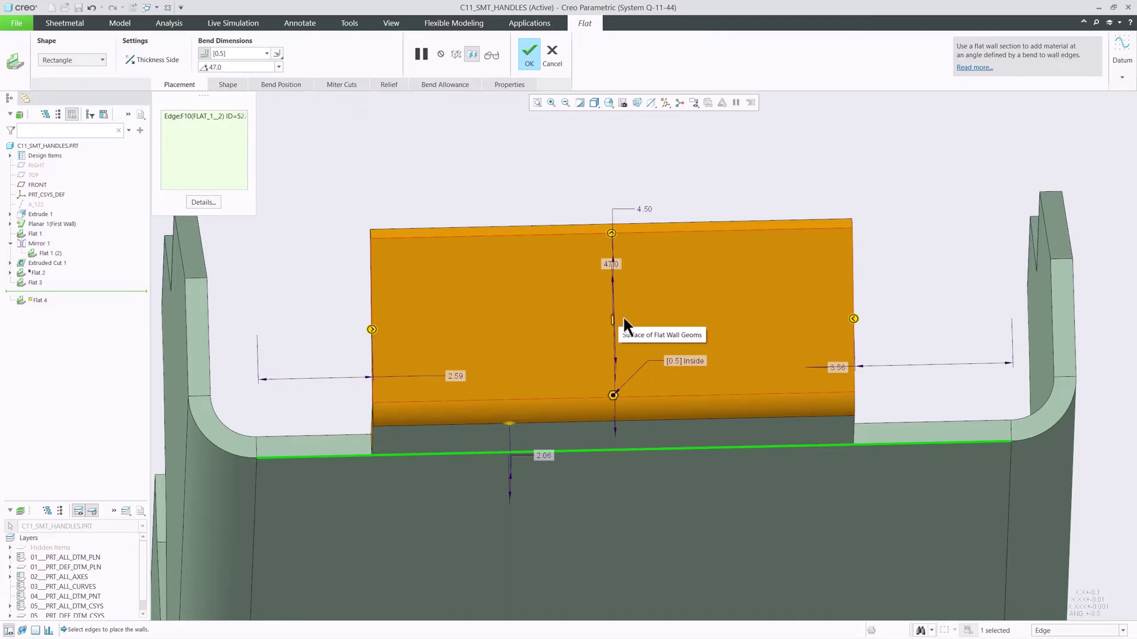
{"action": "middle_click_drag", "start_coordinate": [627, 330], "coordinate": [731, 320]}
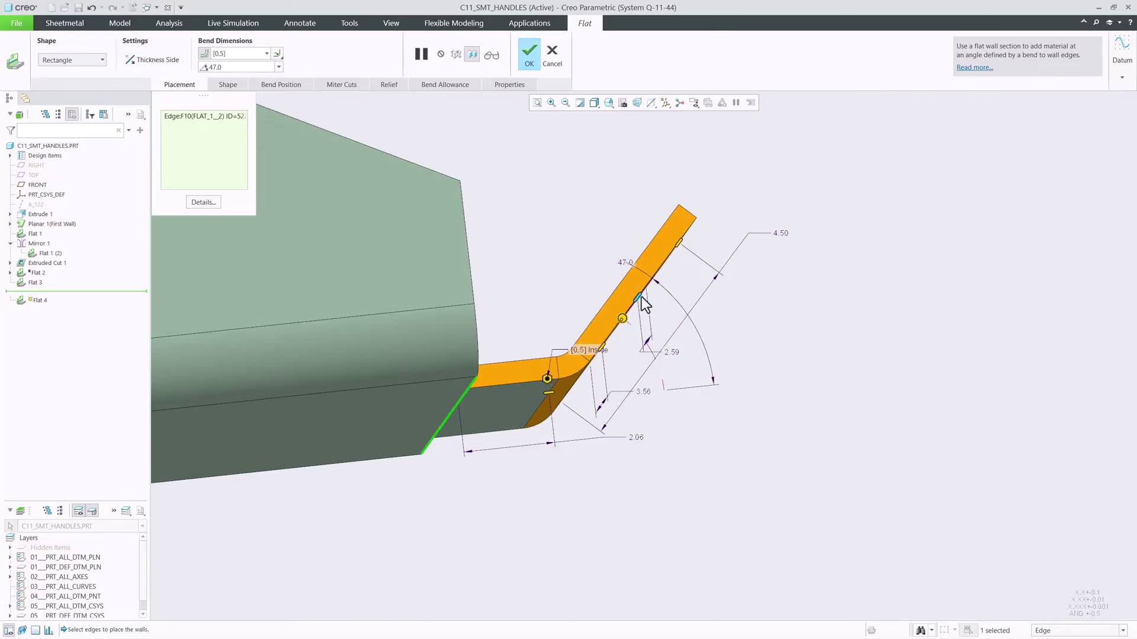
{"action": "mouse_move", "coordinate": [604, 348]}
{"action": "left_mouse_down"}
{"action": "mouse_move", "coordinate": [619, 321]}
{"action": "mouse_move", "coordinate": [599, 308]}
{"action": "mouse_move", "coordinate": [618, 336]}
{"action": "left_mouse_up"}
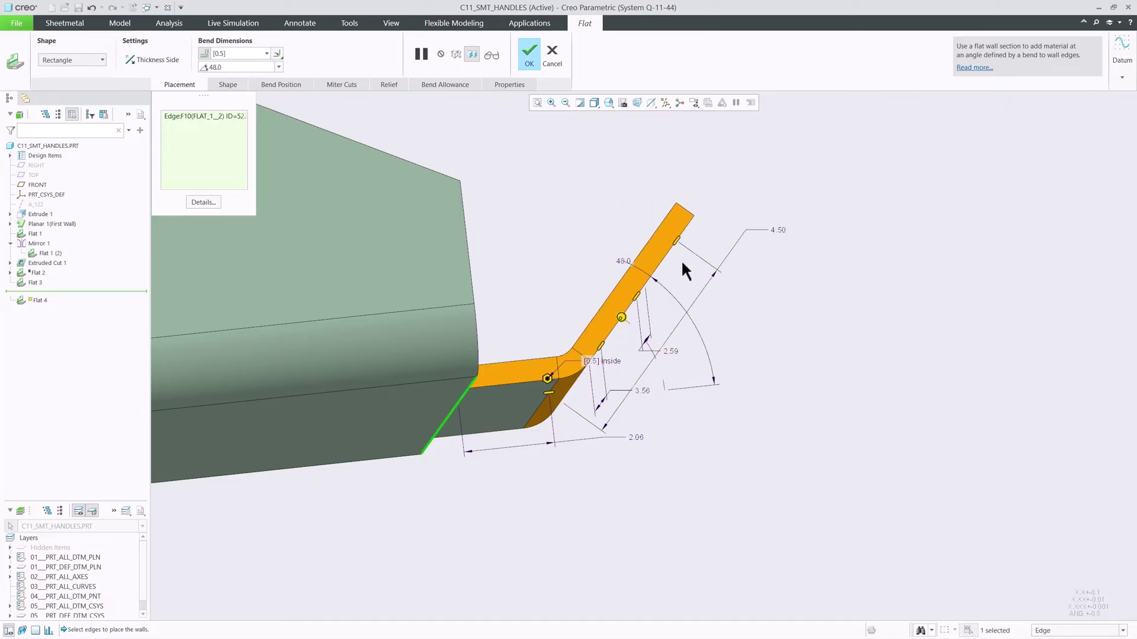
{"action": "middle_click_drag", "start_coordinate": [683, 265], "coordinate": [715, 333]}
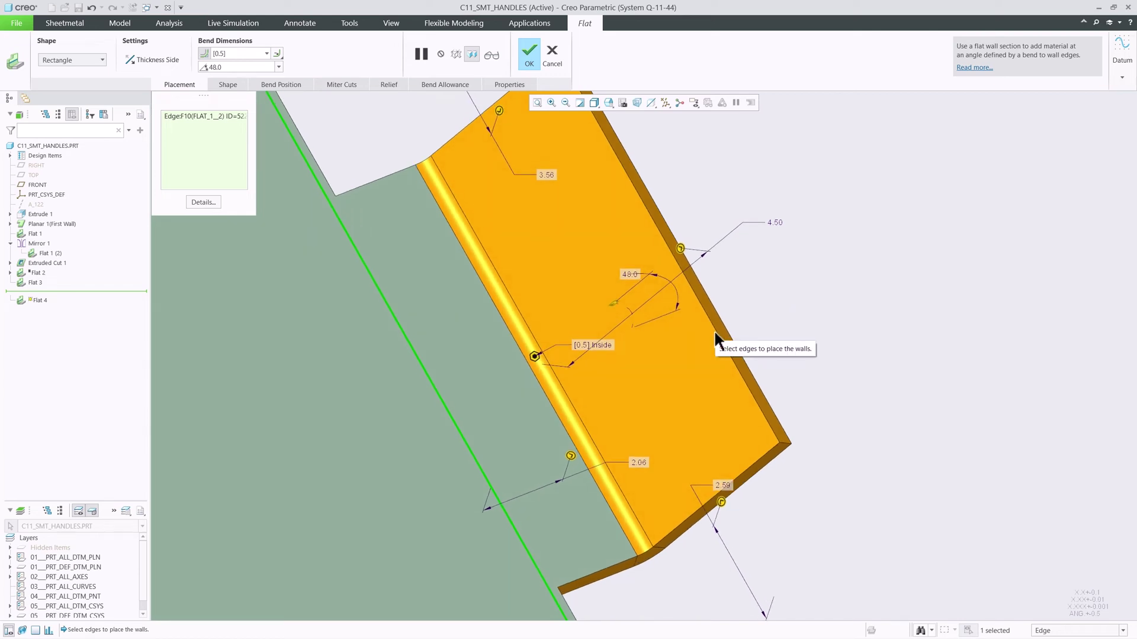
{"action": "left_click", "coordinate": [532, 62]}
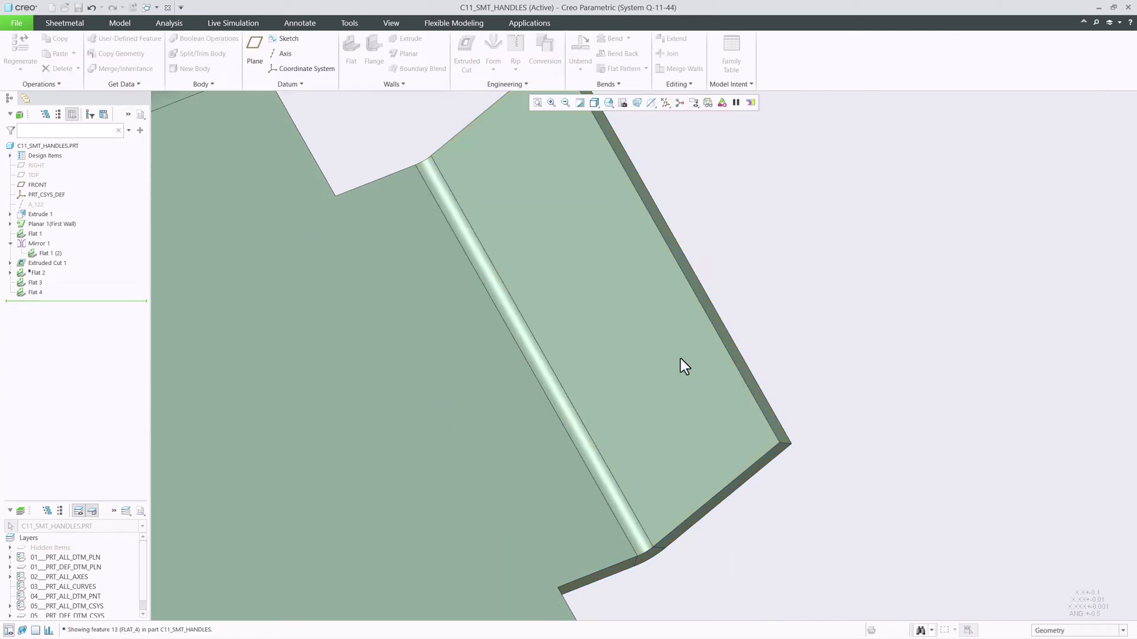
Create a datum point on the tray's floor surface, with offset references to the far side wall and the end wall.
{"action": "scroll", "coordinate": [680, 357], "scroll_direction": "down", "scroll_amount": 3}
{"action": "scroll", "coordinate": [680, 358], "scroll_direction": "down", "scroll_amount": 3}
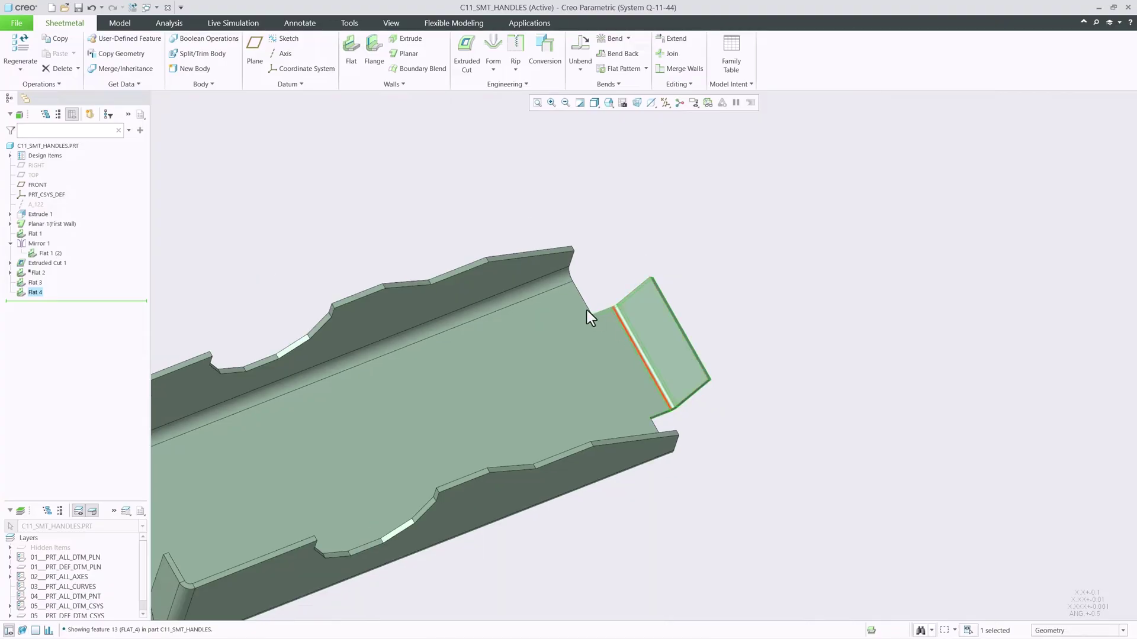
{"action": "middle_click_drag", "start_coordinate": [588, 315], "coordinate": [795, 291], "text": "shift"}
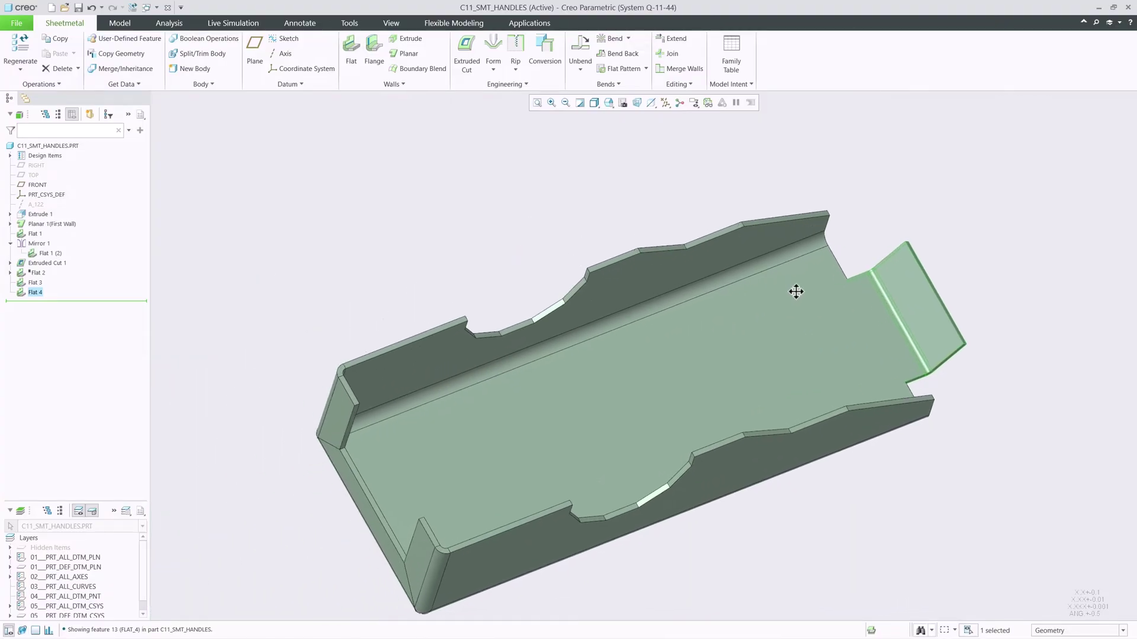
{"action": "left_click", "coordinate": [300, 84]}
{"action": "left_click", "coordinate": [275, 101]}
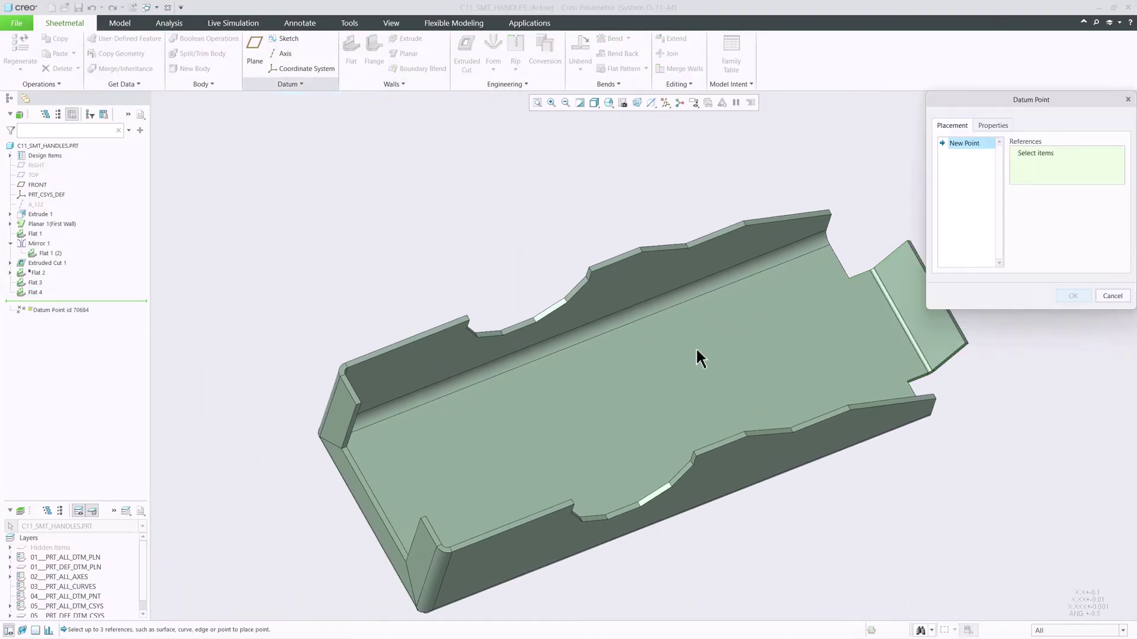
{"action": "left_click", "coordinate": [676, 382]}
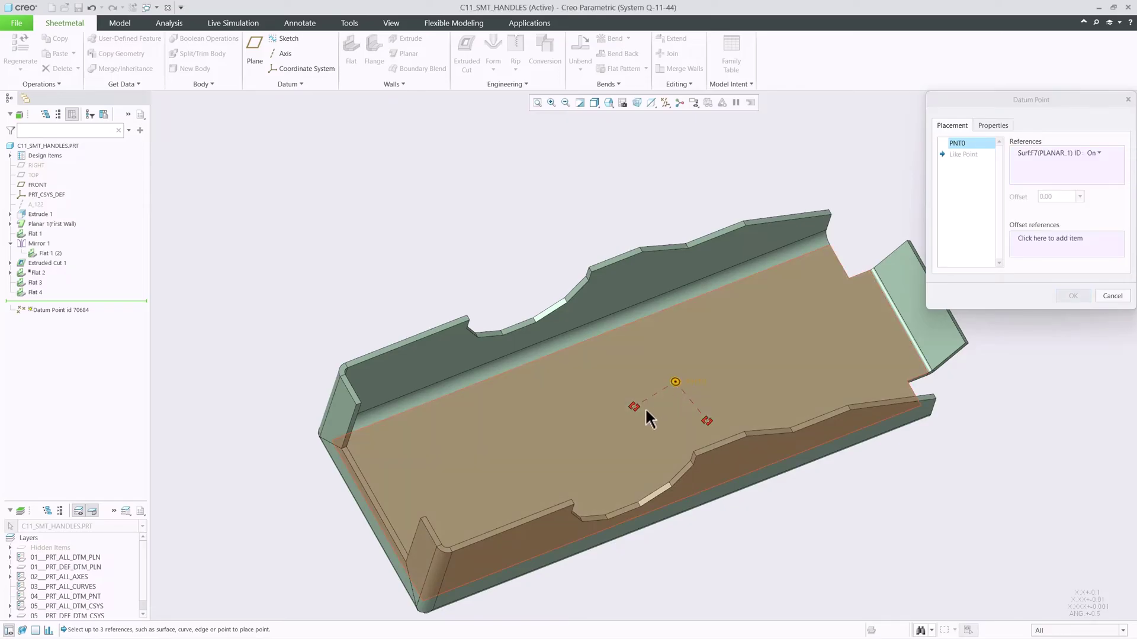
{"action": "left_click_drag", "start_coordinate": [635, 408], "coordinate": [644, 288]}
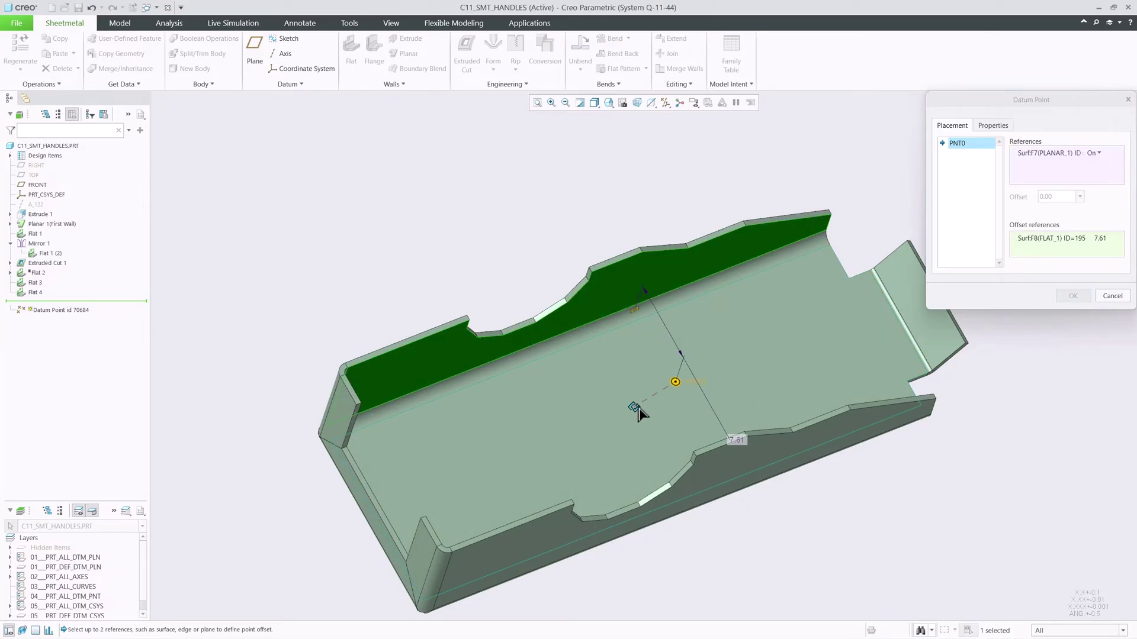
{"action": "left_click_drag", "start_coordinate": [561, 401], "coordinate": [375, 492]}
{"action": "middle_click_drag", "start_coordinate": [592, 507], "coordinate": [776, 413]}
{"action": "left_click_drag", "start_coordinate": [677, 324], "coordinate": [724, 296]}
{"action": "left_click", "coordinate": [1073, 295]}
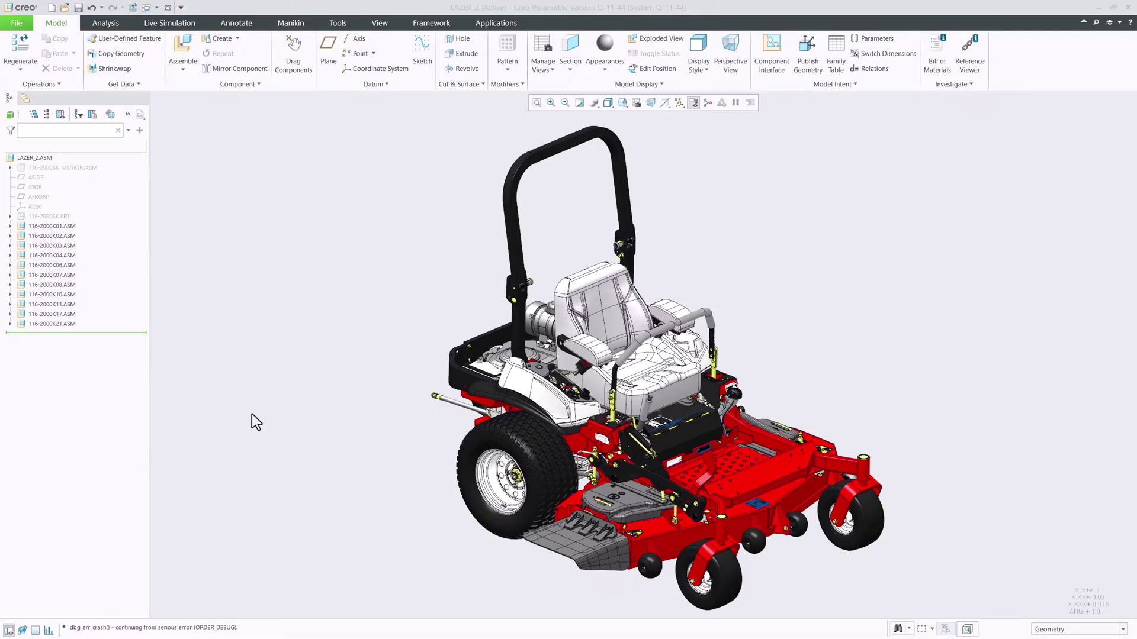
Expand and collapse the 116-2000K01.ASM branch of the model tree and clear the selection.
{"action": "left_click", "coordinate": [263, 424]}
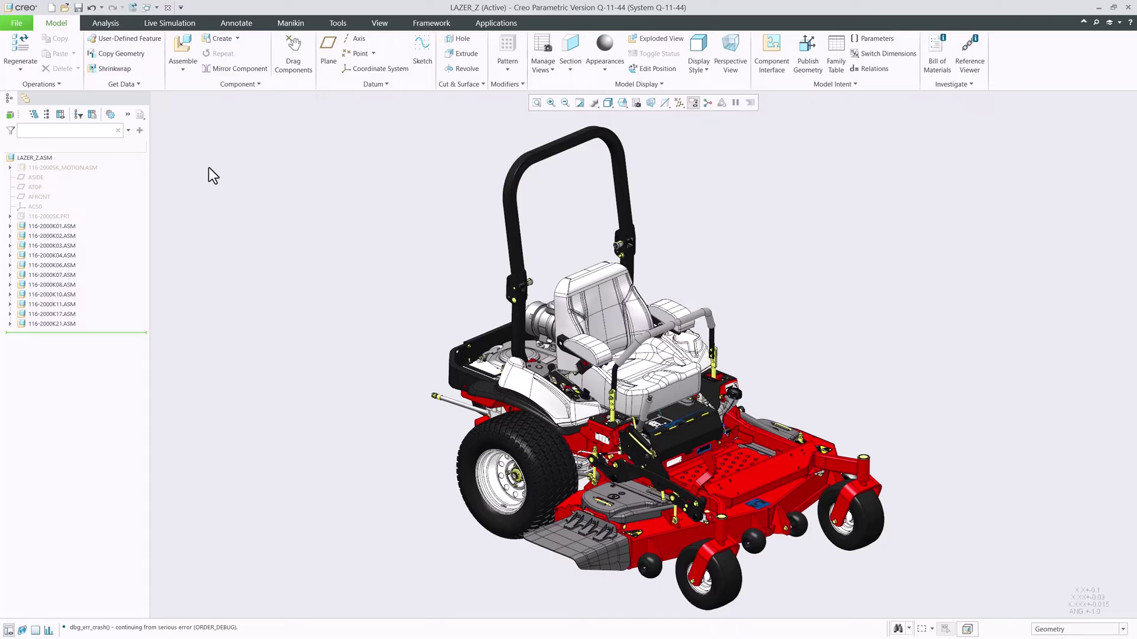
{"action": "left_click", "coordinate": [44, 228]}
{"action": "left_click", "coordinate": [10, 226]}
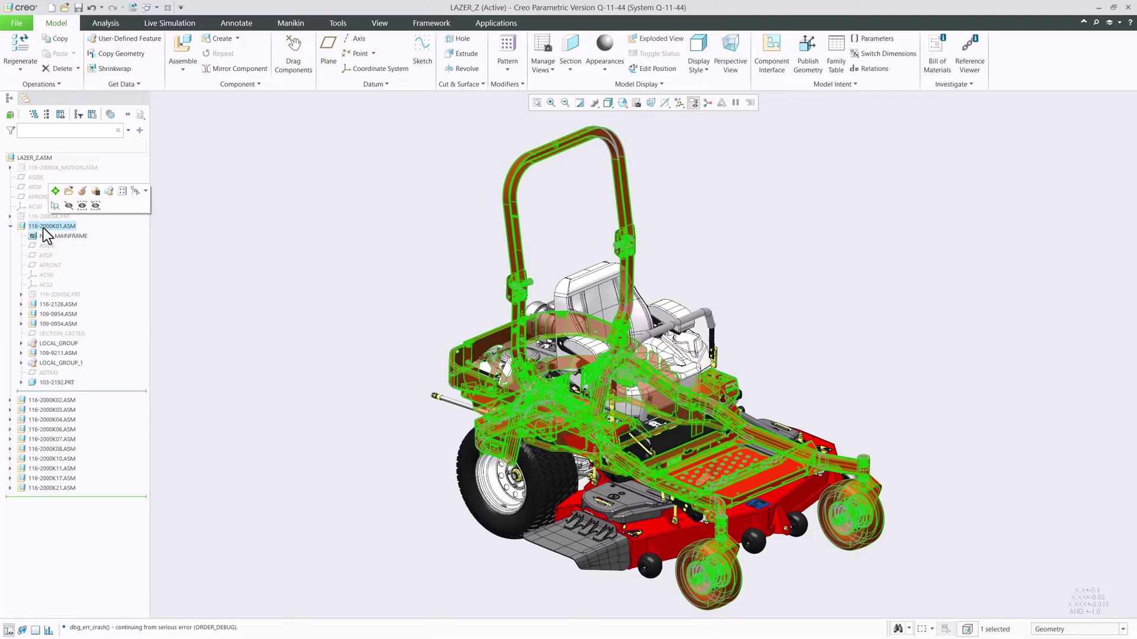
{"action": "left_click", "coordinate": [10, 226]}
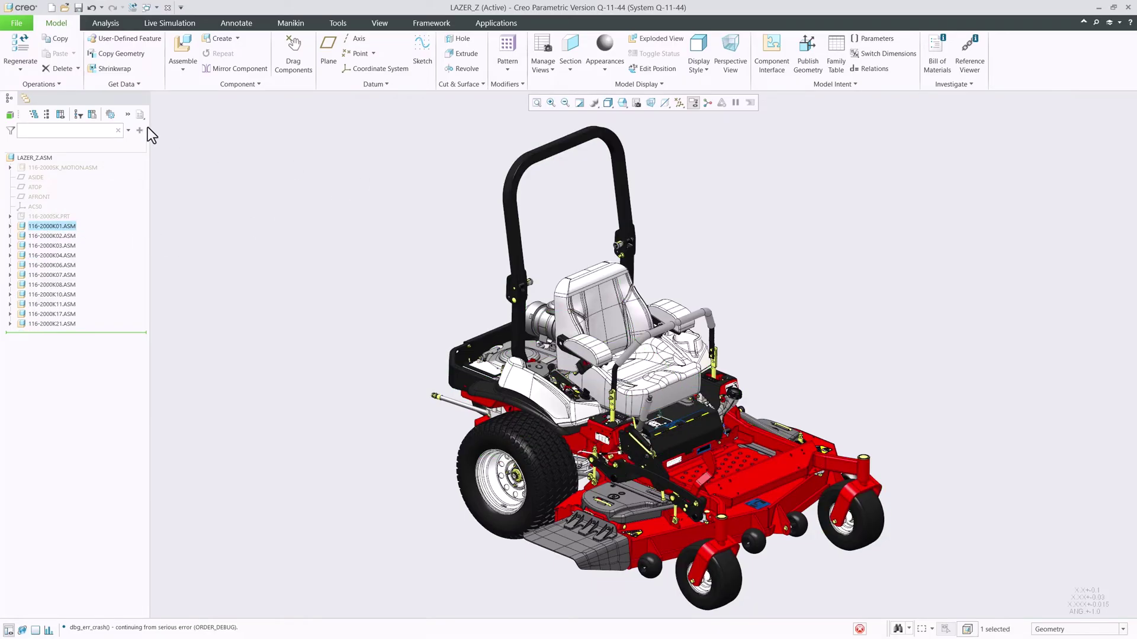
{"action": "key", "text": "Escape"}
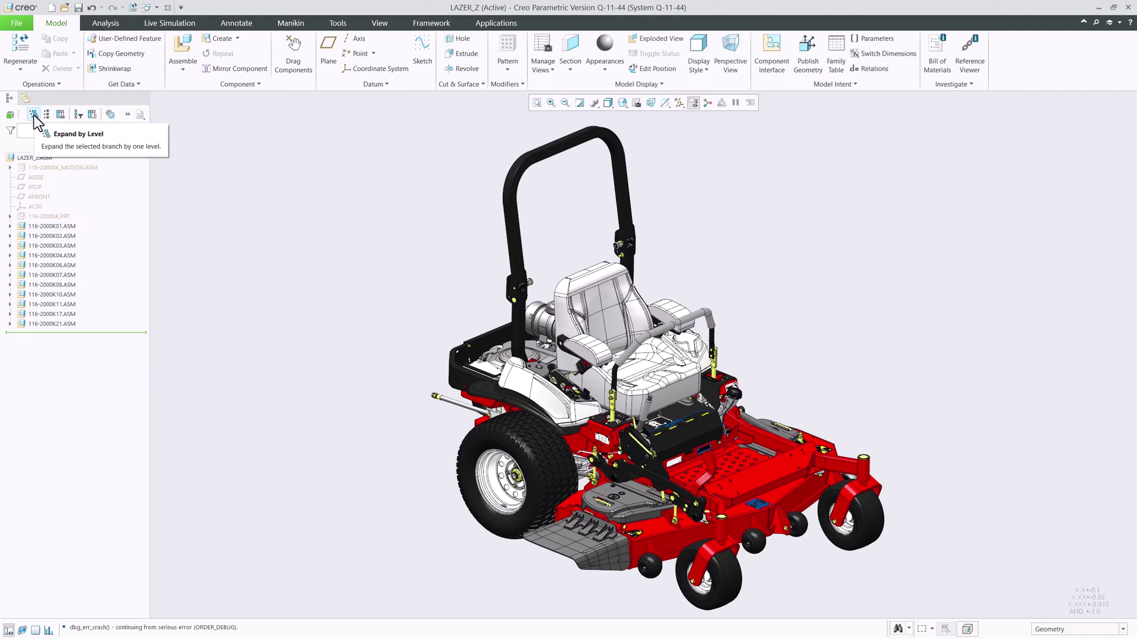
{"action": "left_click", "coordinate": [140, 115]}
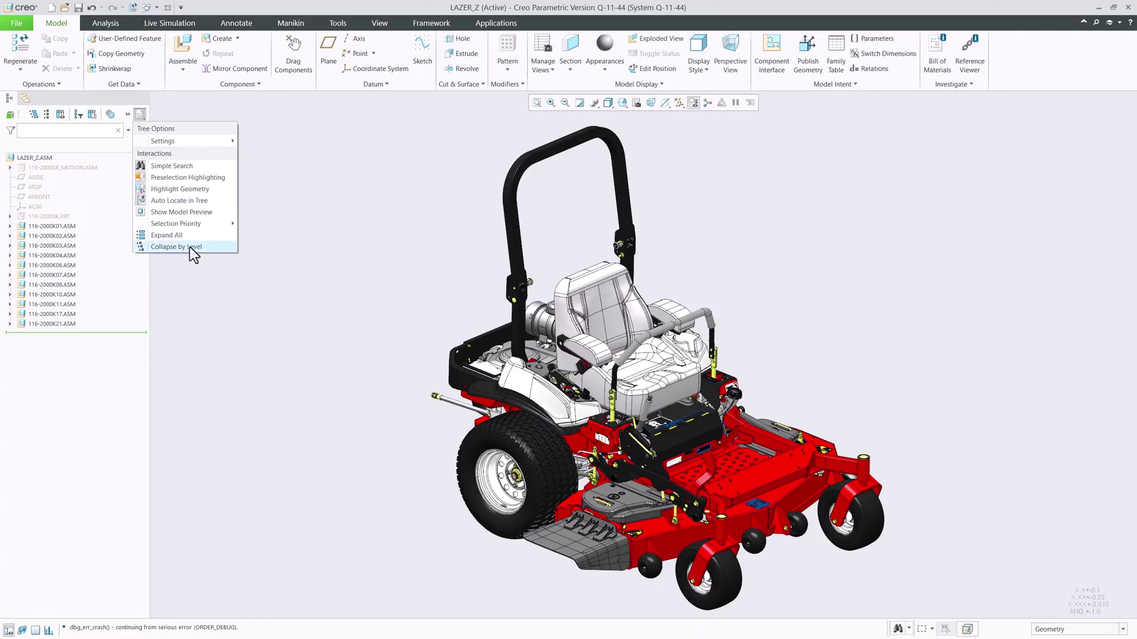
{"action": "left_click", "coordinate": [216, 310]}
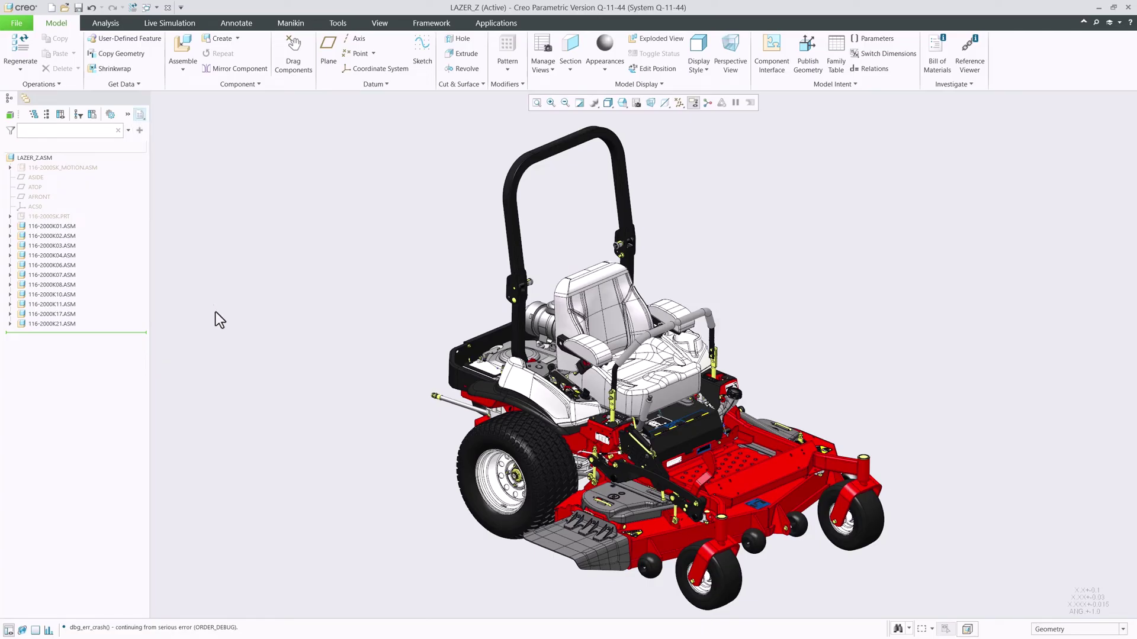
Expand the 116-2000K01.ASM branch of the model tree by four levels and collapse it by one level.
{"action": "left_click", "coordinate": [51, 226]}
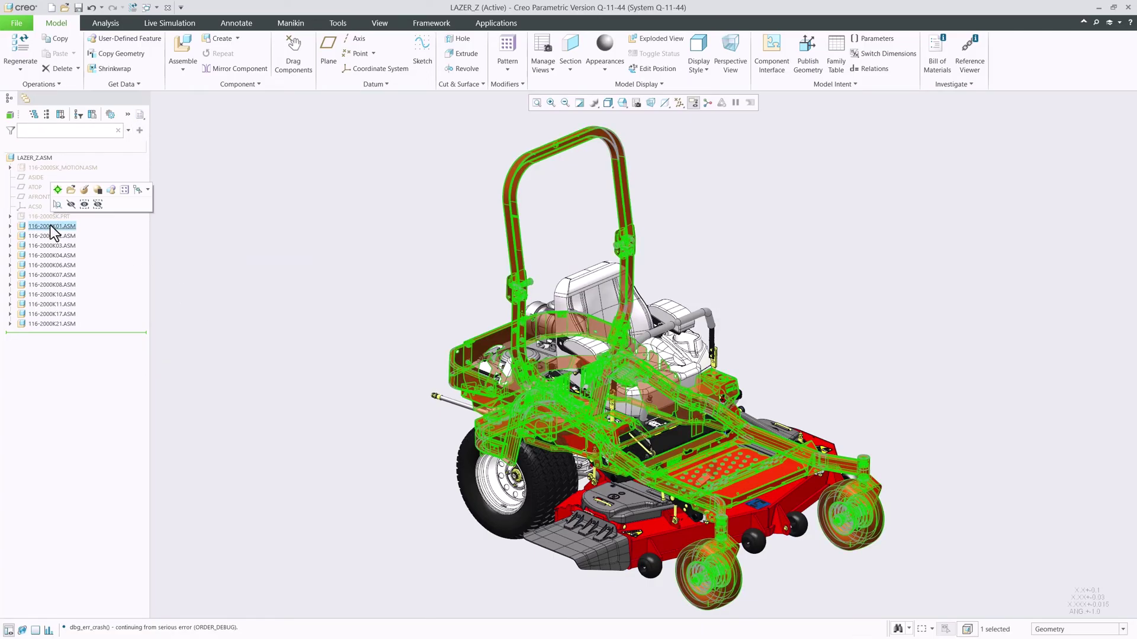
{"action": "left_click", "coordinate": [35, 116]}
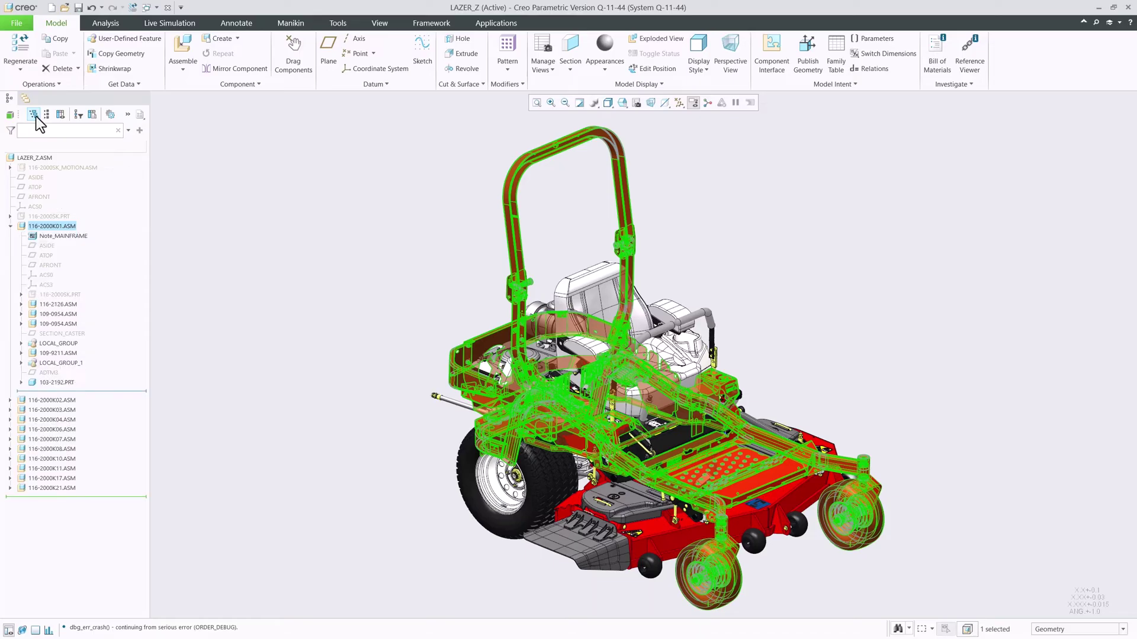
{"action": "left_click", "coordinate": [35, 115]}
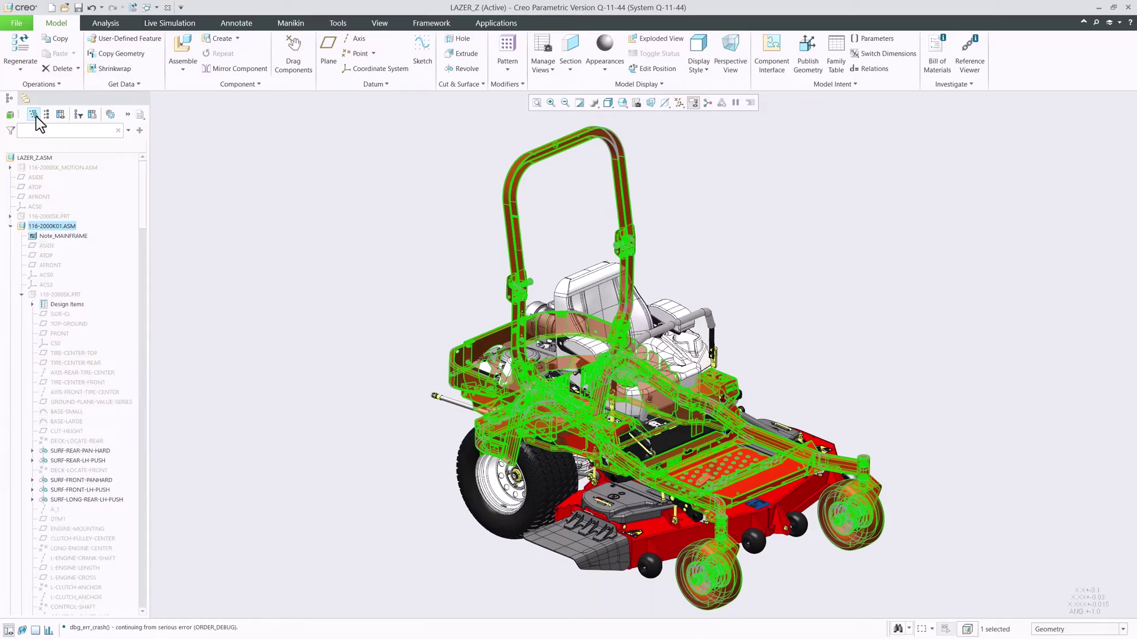
{"action": "left_click", "coordinate": [35, 115]}
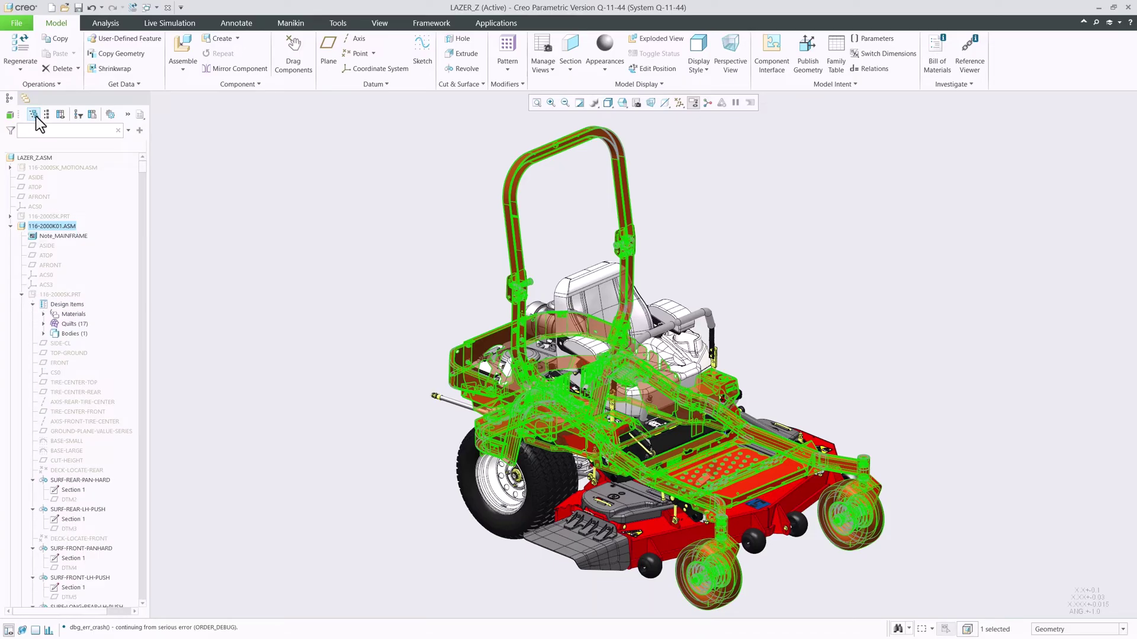
{"action": "left_click", "coordinate": [36, 117]}
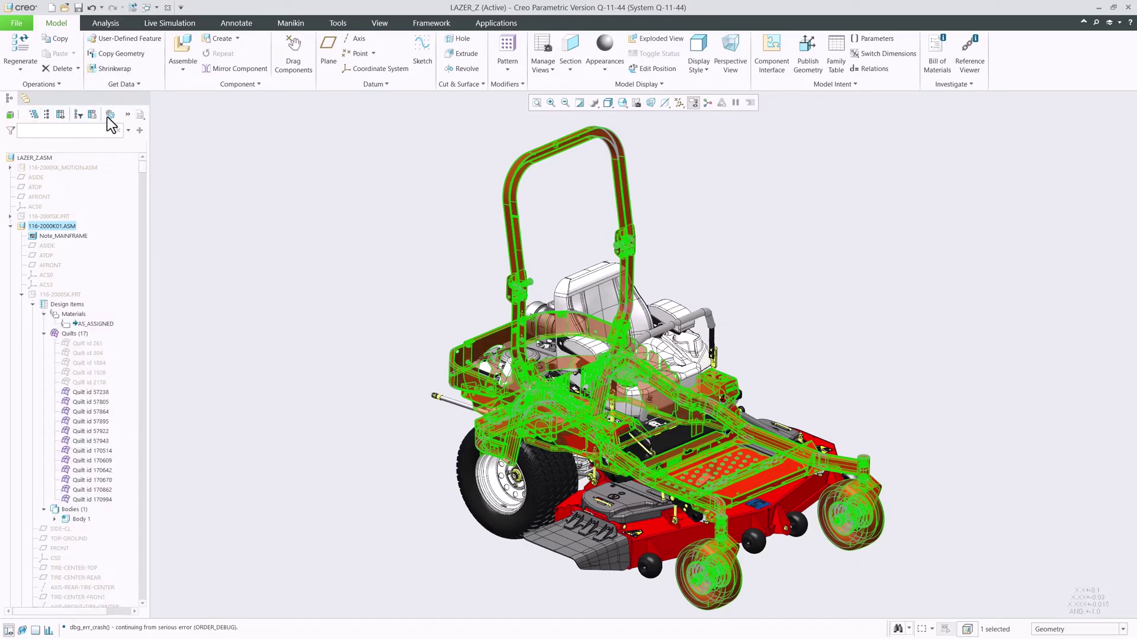
{"action": "left_click", "coordinate": [140, 115]}
{"action": "left_click", "coordinate": [170, 251]}
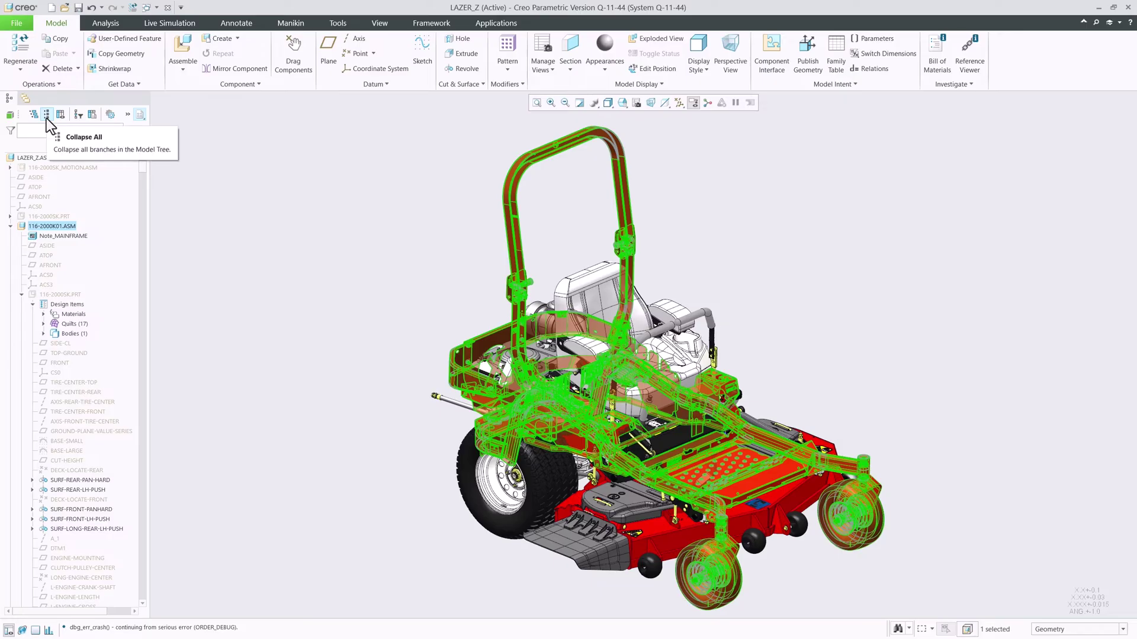
Review the model tree's expand and collapse interaction options, and collapse the 116-2000K01.ASM branch.
{"action": "left_click", "coordinate": [142, 115]}
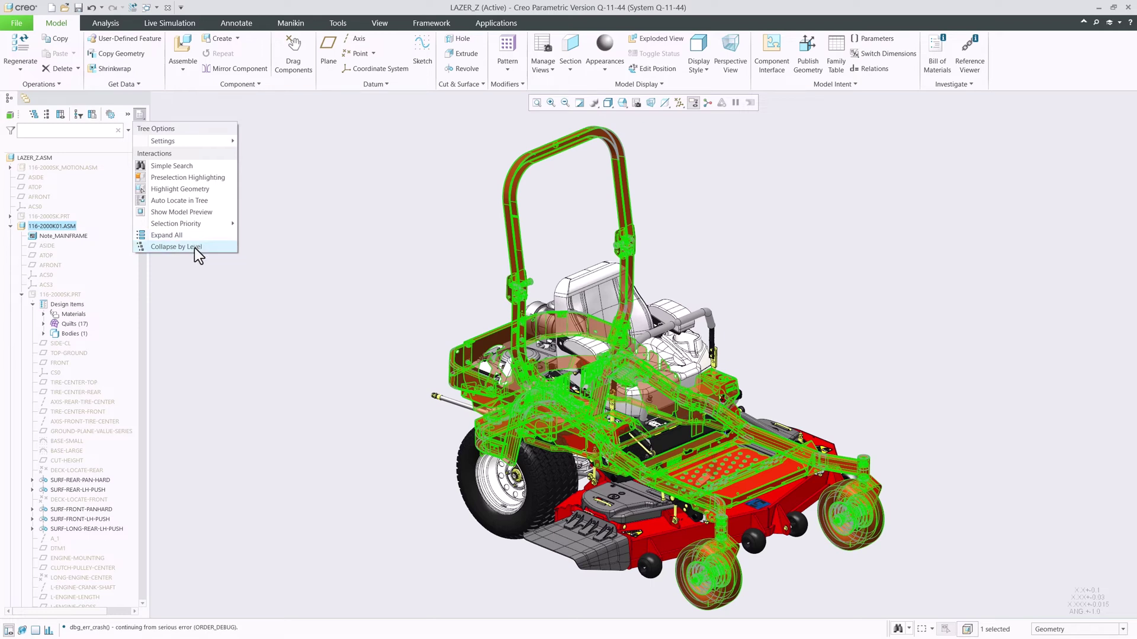
{"action": "left_click", "coordinate": [200, 296]}
{"action": "left_click", "coordinate": [11, 227]}
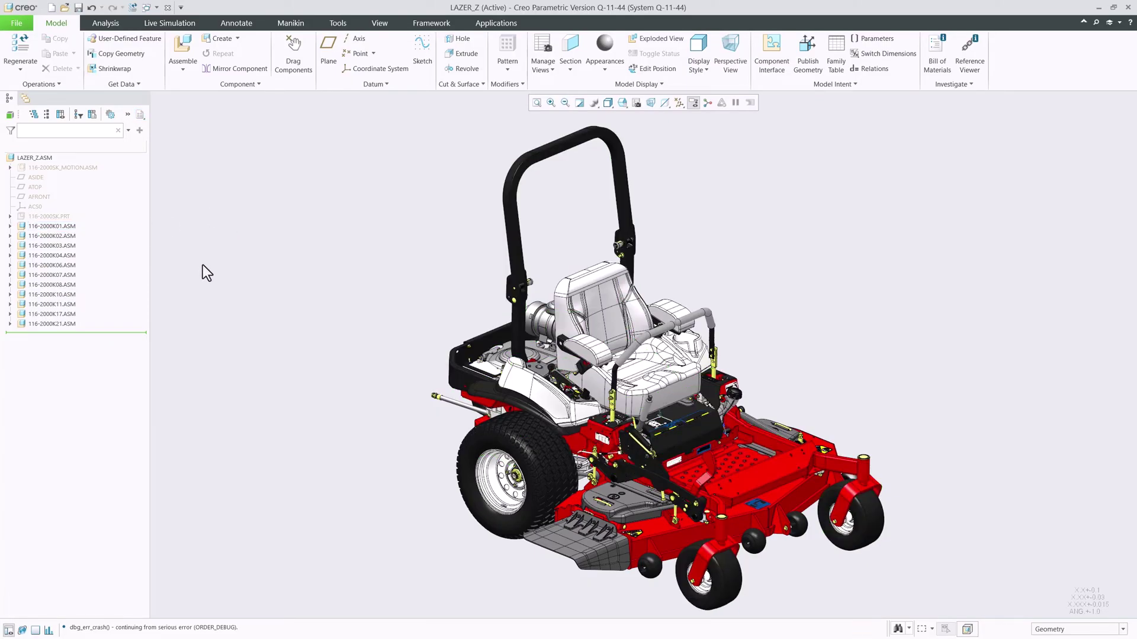
Expand the 116-2000K04.ASM branch of the model tree, collapse it again and clear the selection.
{"action": "left_click", "coordinate": [71, 255]}
{"action": "left_click", "coordinate": [37, 117]}
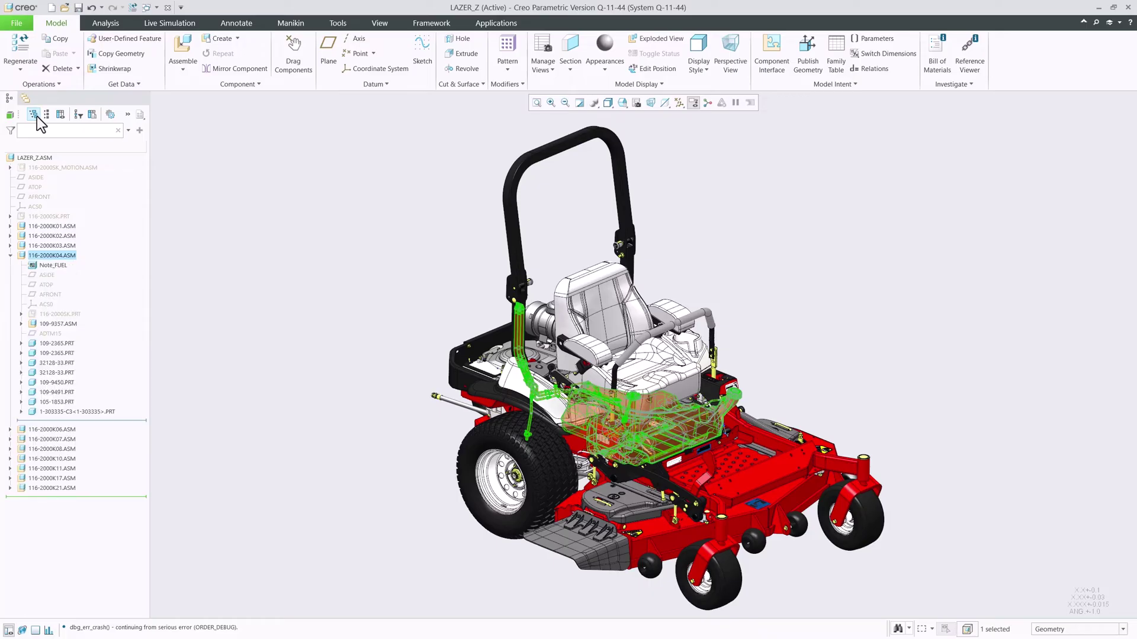
{"action": "left_click", "coordinate": [45, 115]}
{"action": "left_click", "coordinate": [236, 223]}
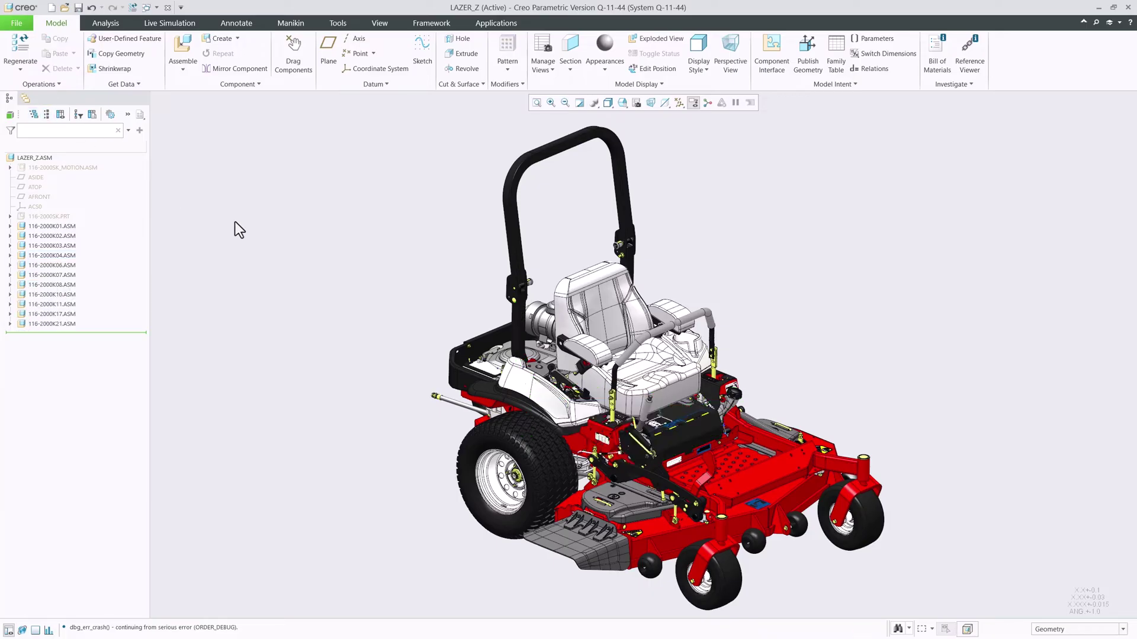
Expand the whole LAZER_Z.ASM model tree with nothing selected, look through its subassemblies and collapse all branches.
{"action": "left_click", "coordinate": [34, 113]}
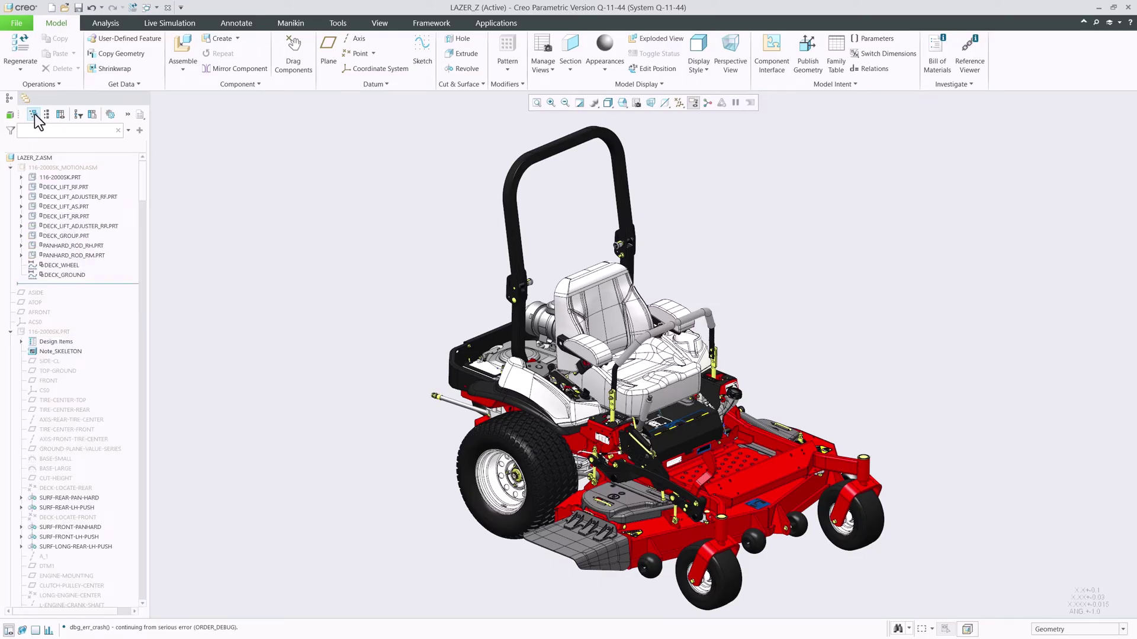
{"action": "left_click_drag", "start_coordinate": [143, 169], "coordinate": [148, 283]}
{"action": "left_click_drag", "start_coordinate": [148, 354], "coordinate": [148, 414]}
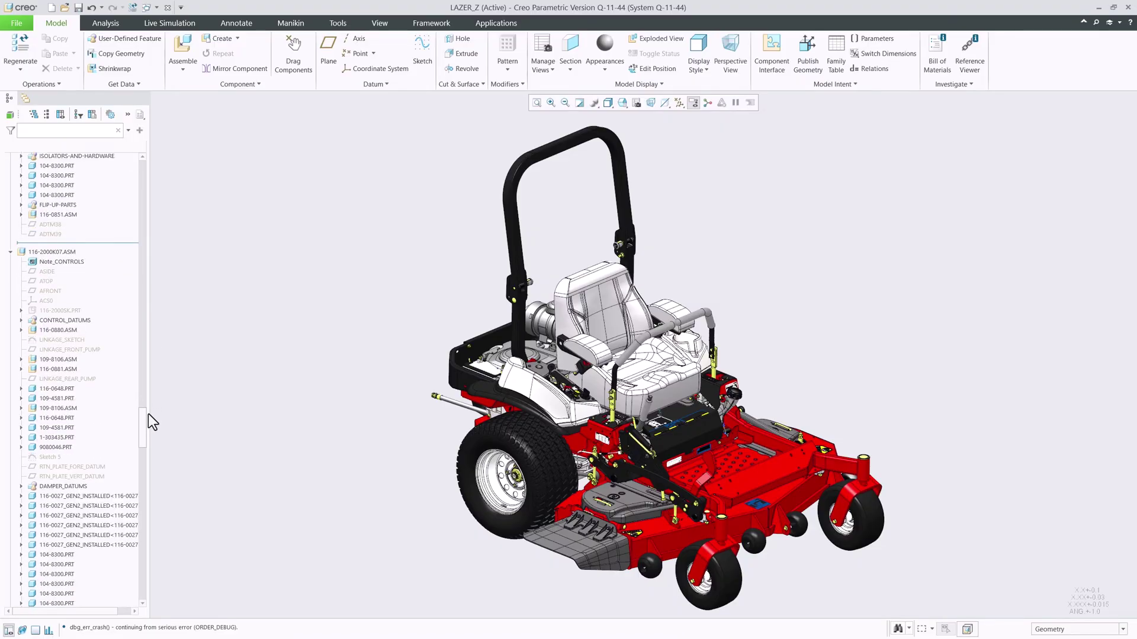
{"action": "left_click", "coordinate": [46, 114]}
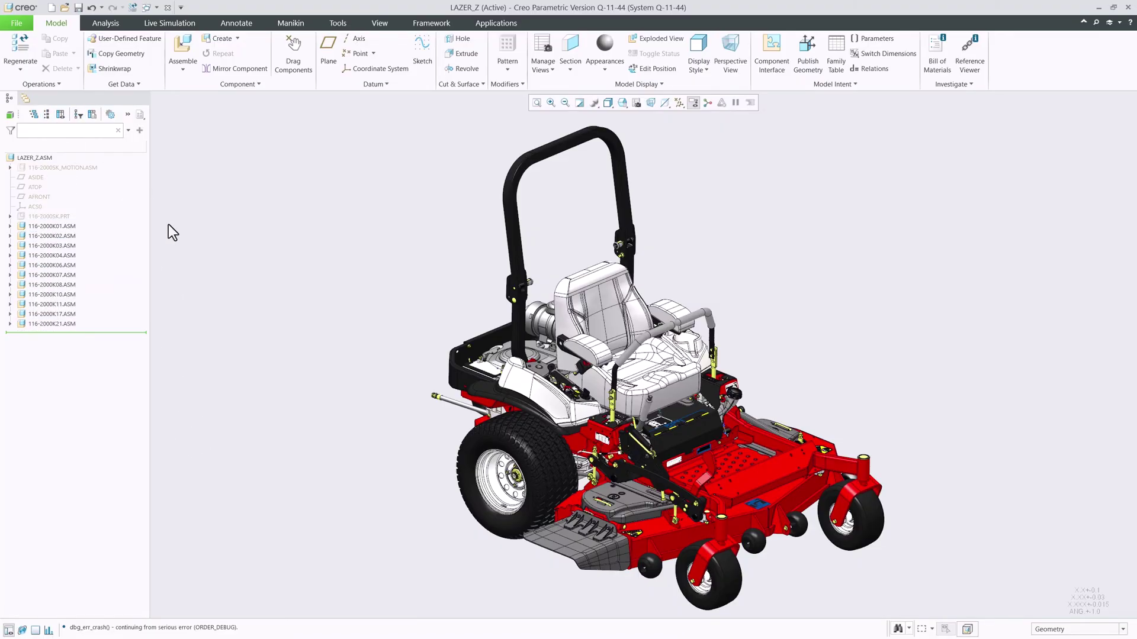
Expand the 116-2000K01.ASM branch down to its quilts and bodies, and collapse the branch again.
{"action": "left_click", "coordinate": [10, 226]}
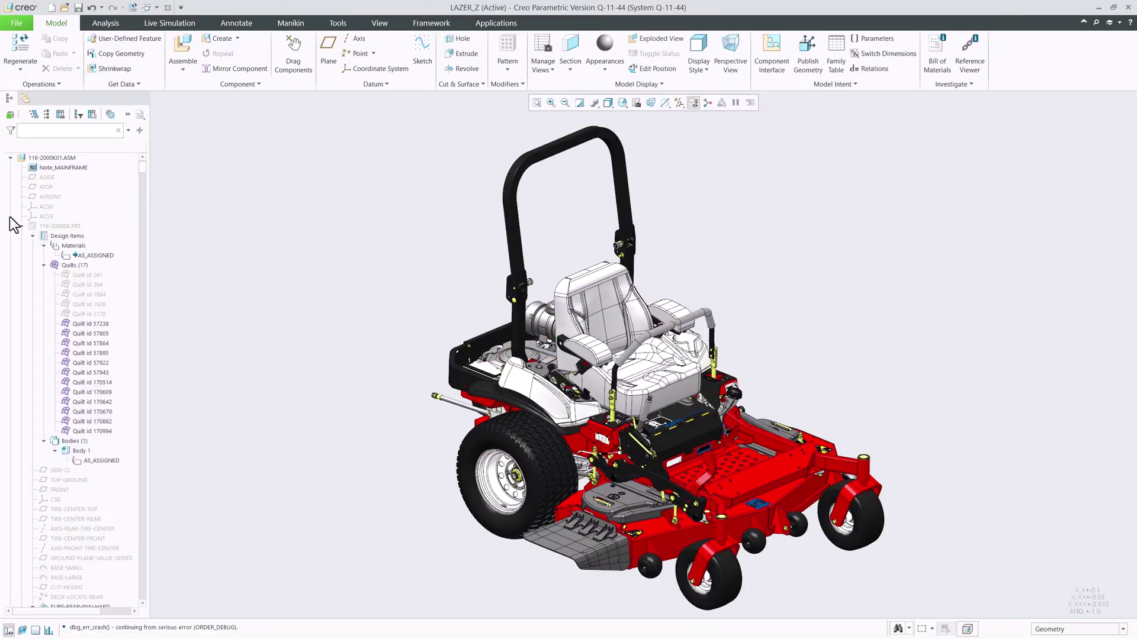
{"action": "mouse_move", "coordinate": [143, 168]}
{"action": "left_mouse_down"}
{"action": "mouse_move", "coordinate": [143, 182]}
{"action": "mouse_move", "coordinate": [145, 157]}
{"action": "left_mouse_up"}
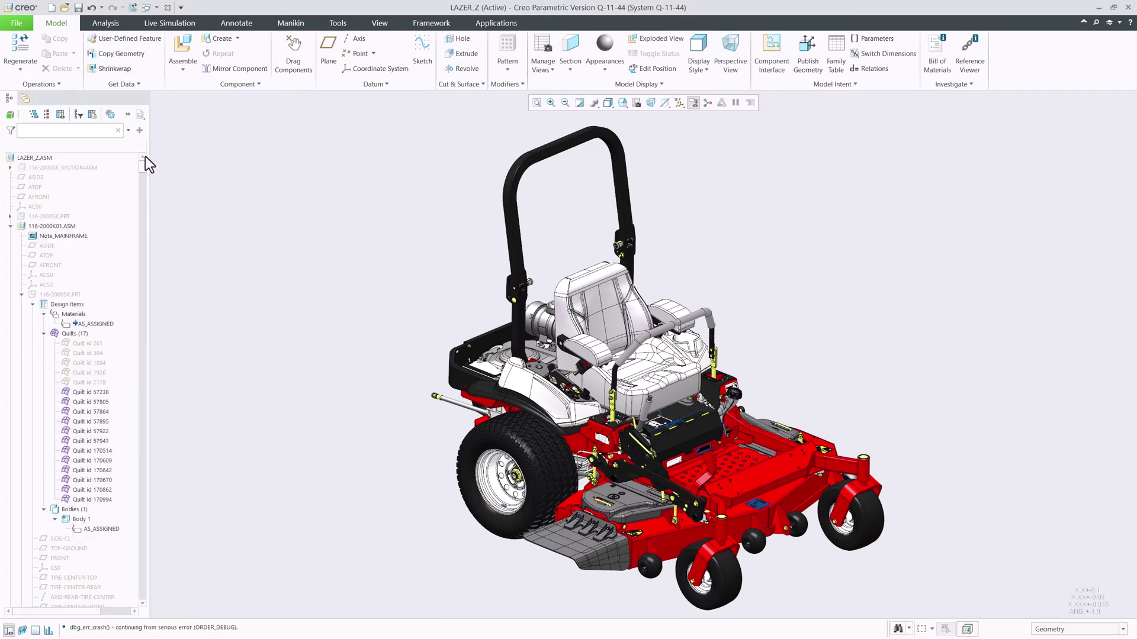
{"action": "left_click", "coordinate": [10, 227]}
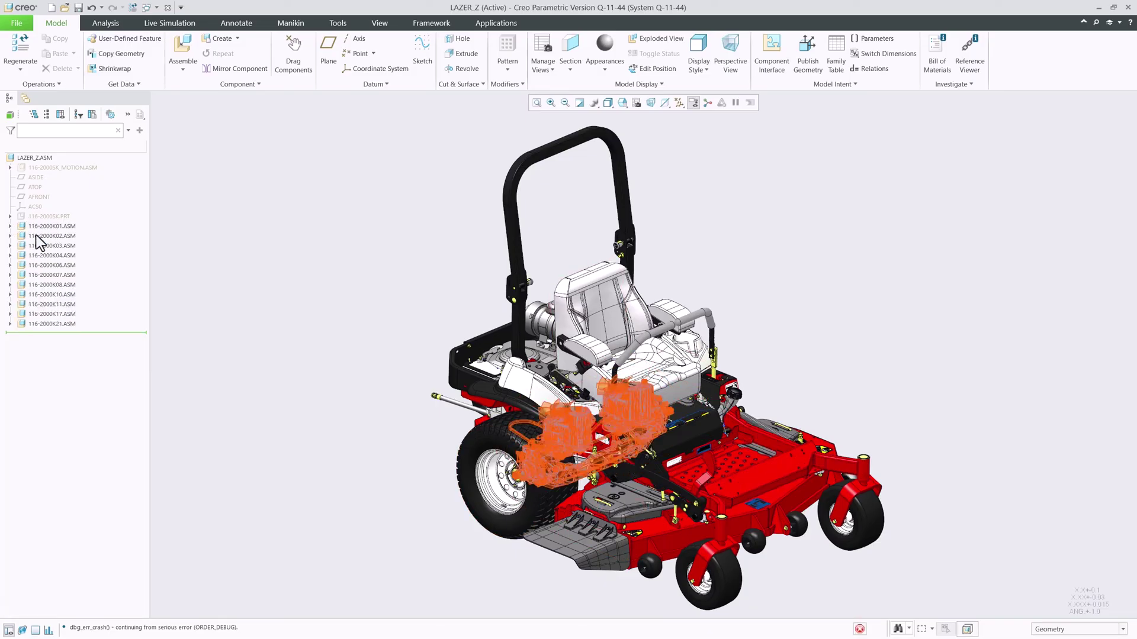
Expand the 116-2000K02.ASM branch from its tree name, collapse it and clear the selection.
{"action": "left_click", "coordinate": [37, 236]}
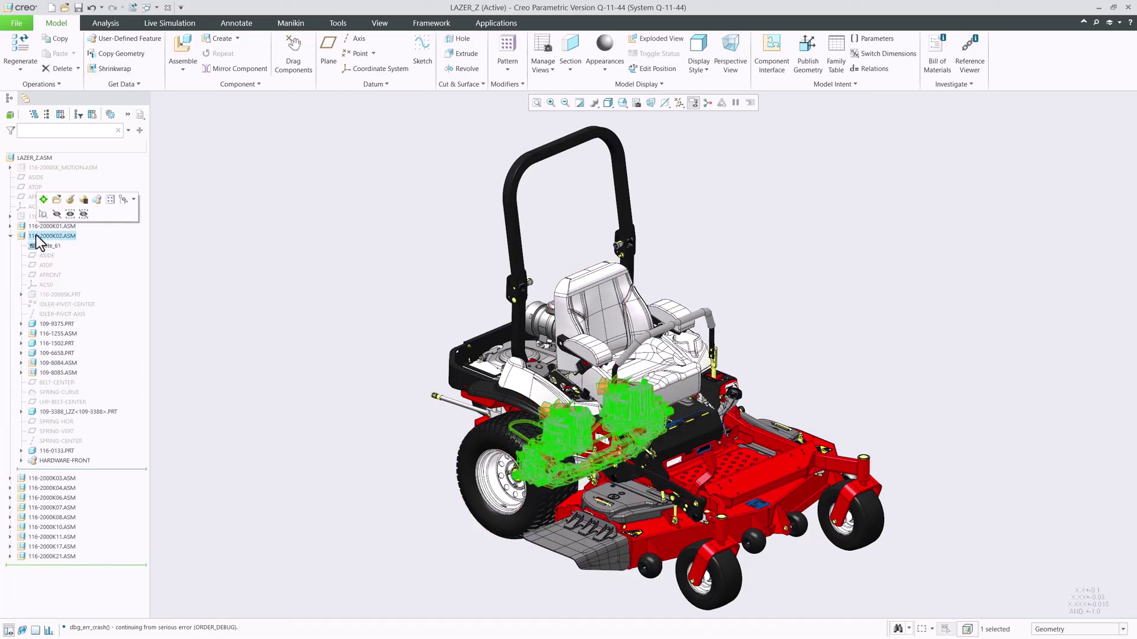
{"action": "left_click", "coordinate": [46, 114]}
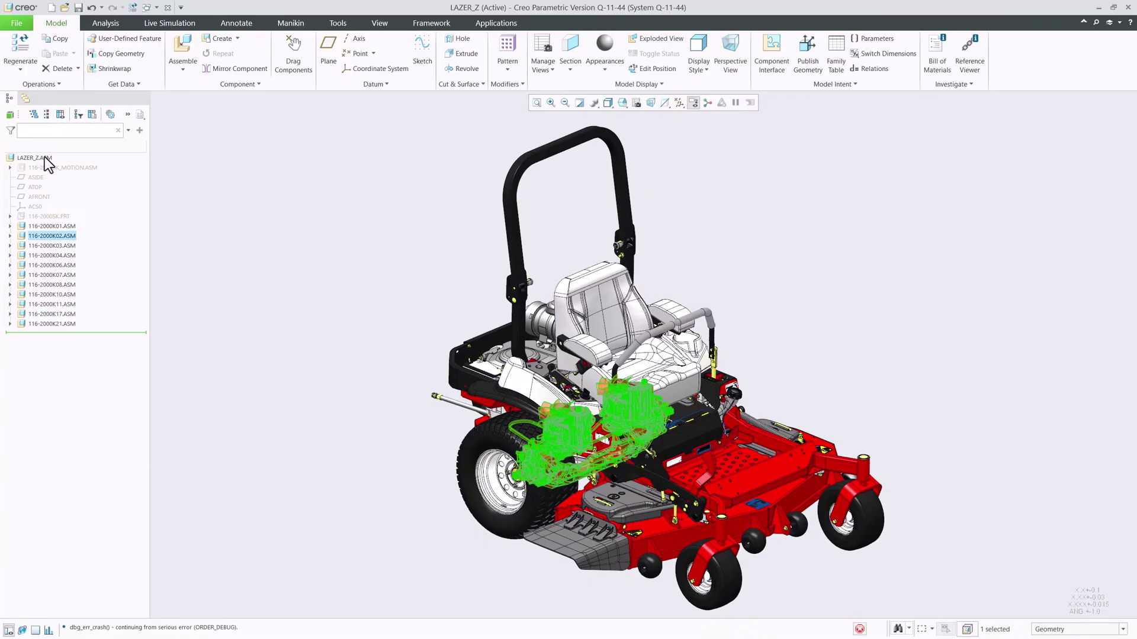
{"action": "left_click", "coordinate": [198, 264]}
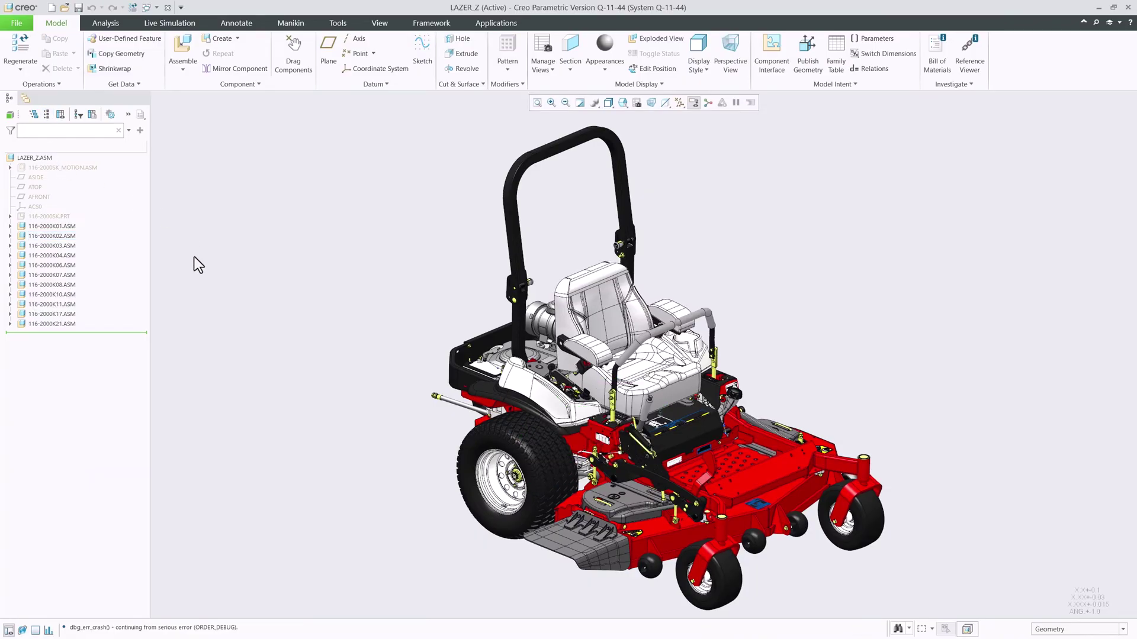
{"action": "left_click", "coordinate": [511, 433]}
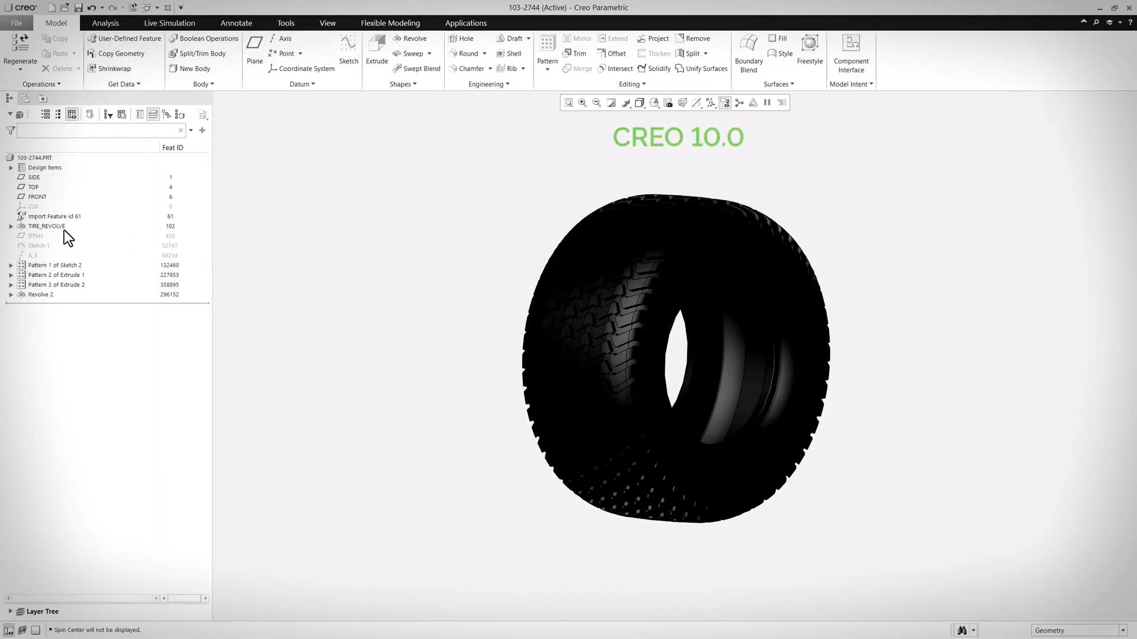
Try to rename the Revolve 2 feature of part 103-2744 as Tire_revolve in Creo 10.0.
{"action": "left_click", "coordinate": [47, 294]}
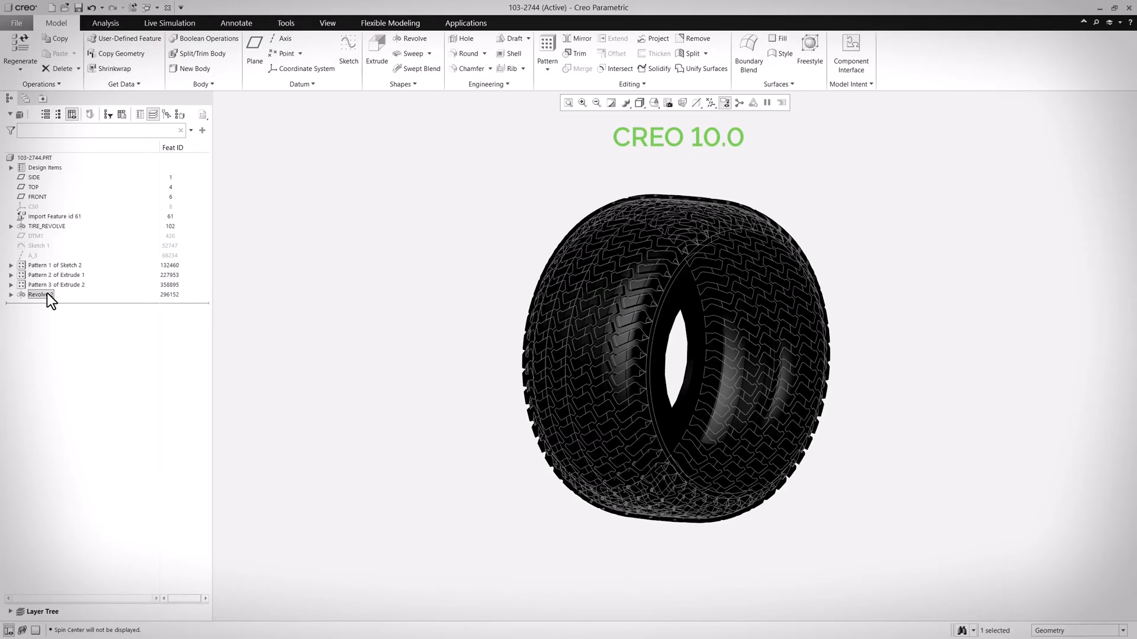
{"action": "right_click", "coordinate": [47, 294]}
{"action": "left_click", "coordinate": [87, 416]}
{"action": "type", "text": "Tire_re"}
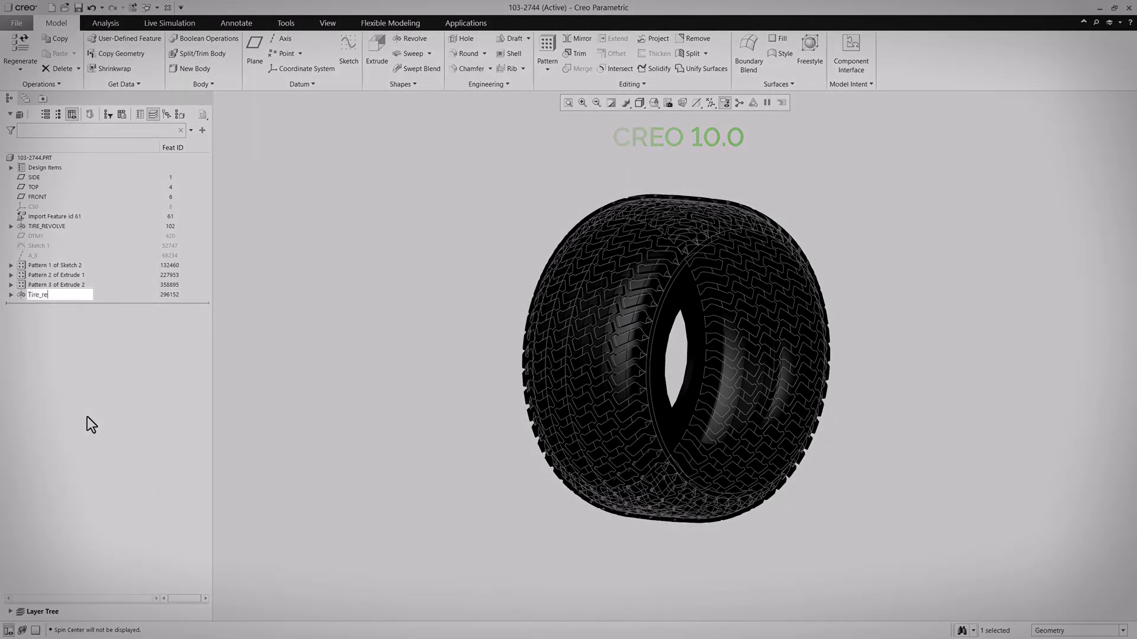
{"action": "type", "text": "volve"}
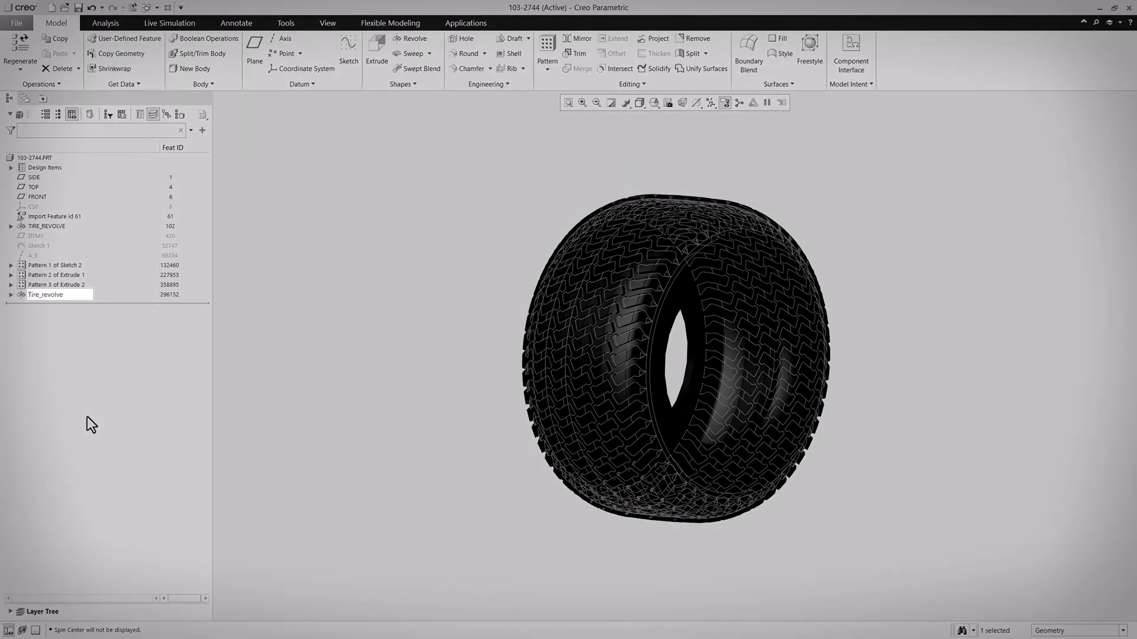
{"action": "key", "text": "Return"}
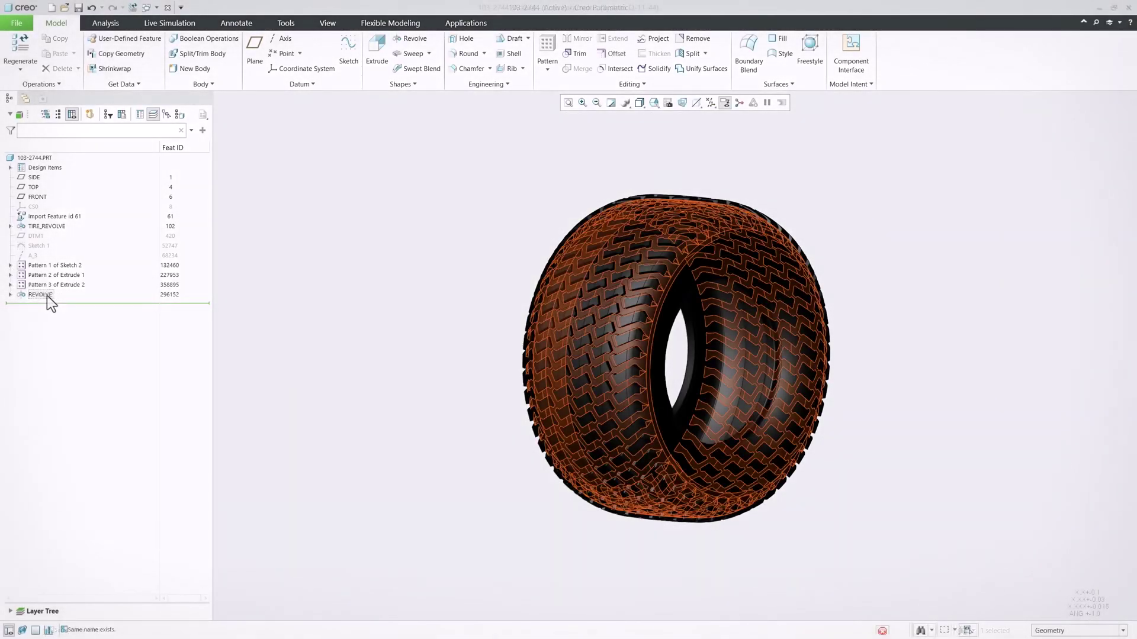
Rename the REVOLVE feature at the end of the model tree as TIRE_REVOLVE2.
{"action": "left_click", "coordinate": [47, 296]}
{"action": "right_click", "coordinate": [47, 296]}
{"action": "left_click", "coordinate": [82, 417]}
{"action": "type", "text": "tire_revolve"}
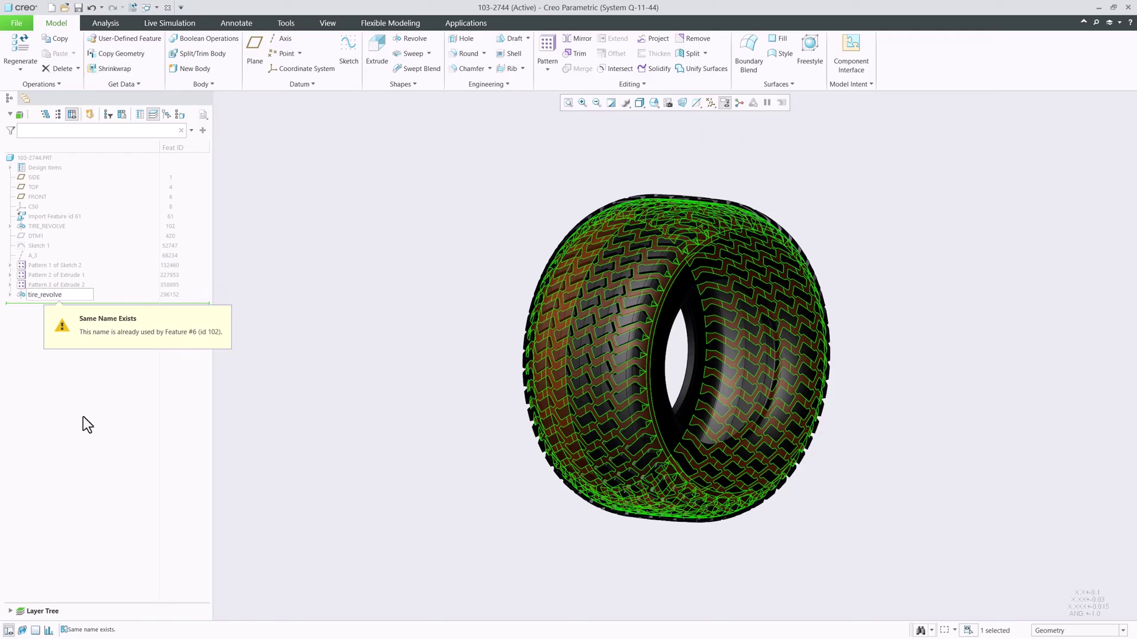
{"action": "key", "text": "Return"}
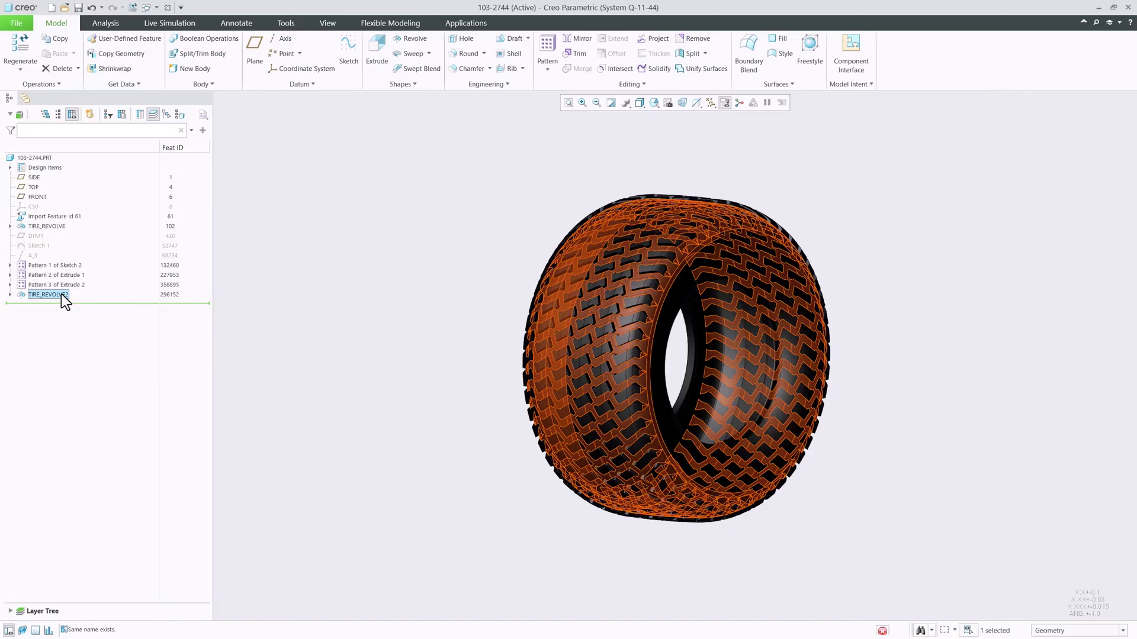
Rename the TIRE_REVOLVE2 feature as TIRE_REVOLVE_2 and clear the selection.
{"action": "right_click", "coordinate": [61, 294]}
{"action": "left_click", "coordinate": [92, 416]}
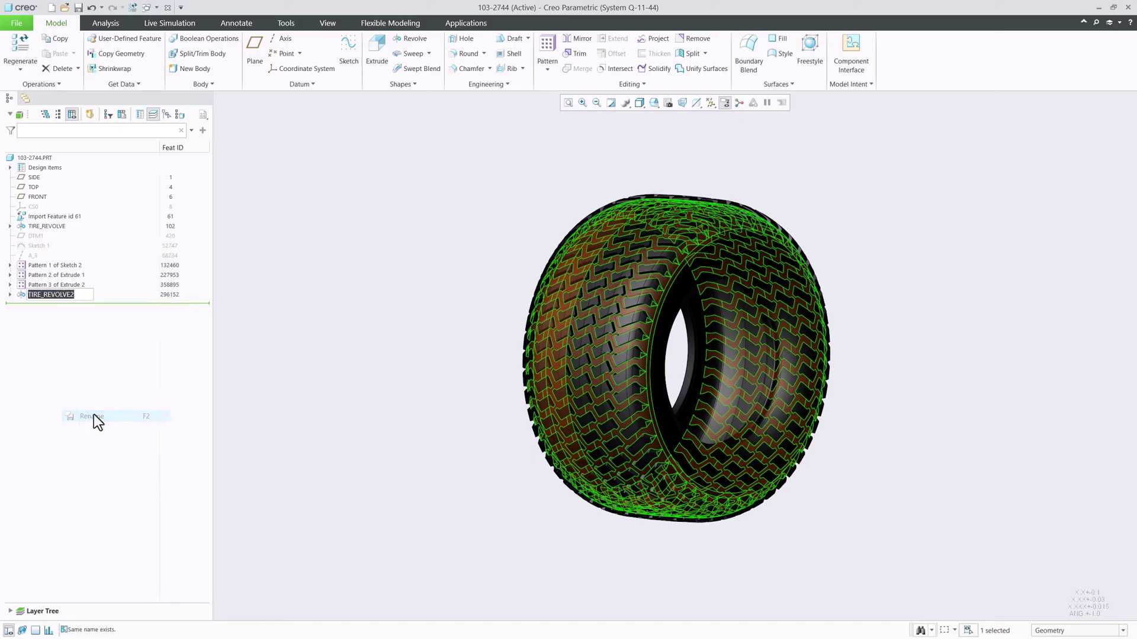
{"action": "left_click", "coordinate": [46, 295]}
{"action": "key", "text": "BackSpace"}
{"action": "key", "text": "Right"}
{"action": "key", "text": "Right"}
{"action": "key", "text": "Right"}
{"action": "key", "text": "Right"}
{"action": "key", "text": "Right"}
{"action": "key", "text": "Right"}
{"action": "key", "text": "Right"}
{"action": "key", "text": "Return"}
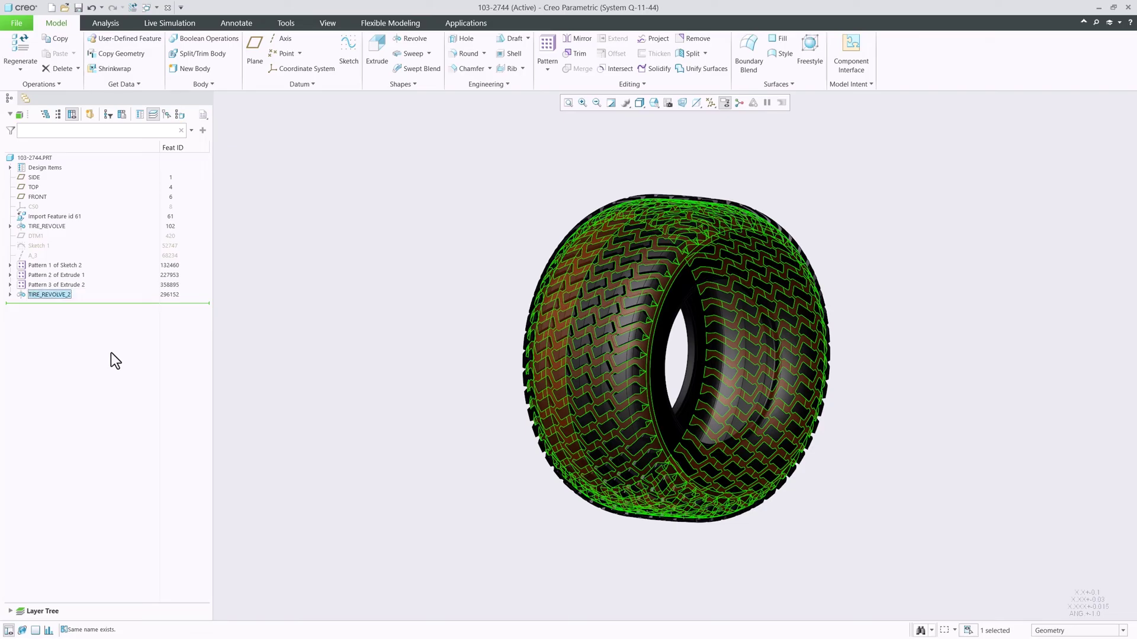
{"action": "left_click", "coordinate": [359, 379]}
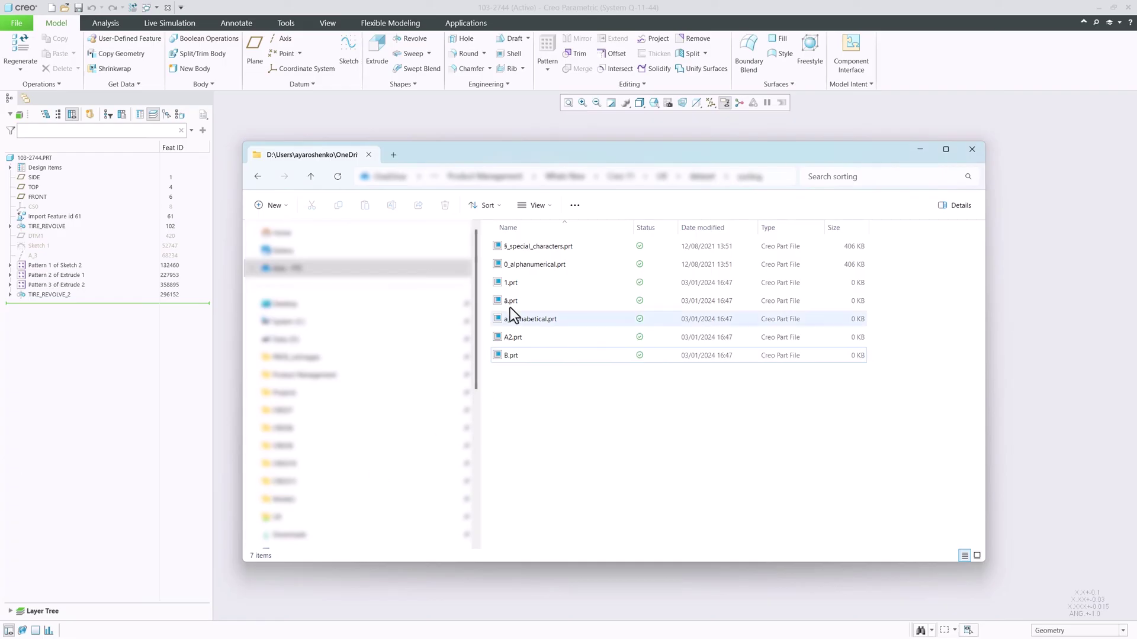
Switch to File Explorer, examine the name order of the special-character, numeric and alphabetical part files, and return to the tire model.
{"action": "left_click", "coordinate": [527, 247]}
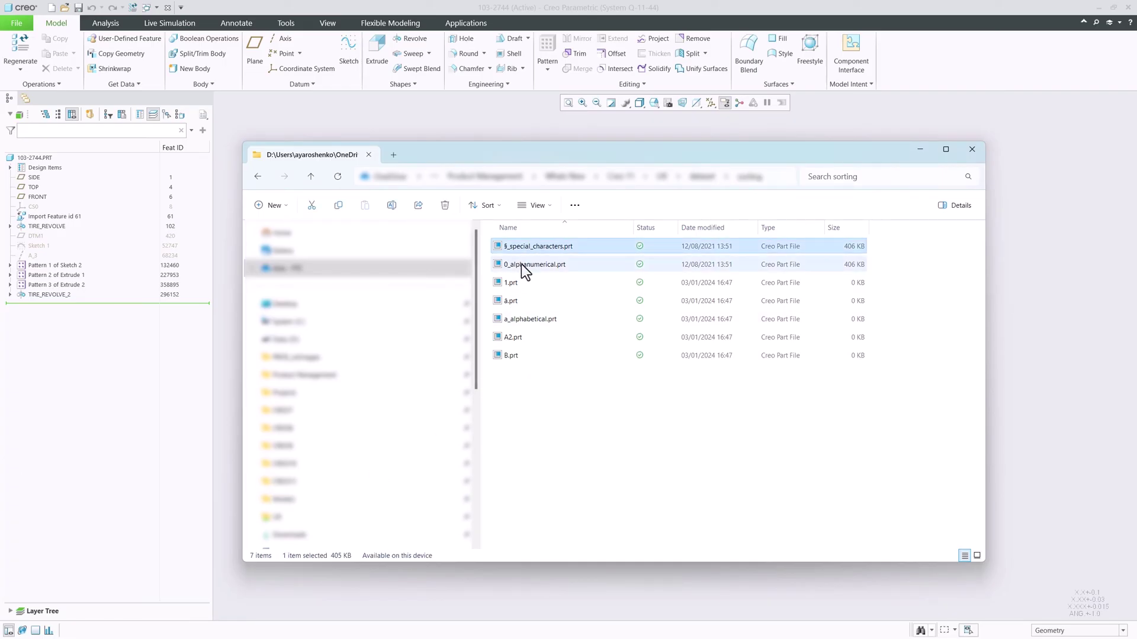
{"action": "left_click", "coordinate": [521, 265]}
{"action": "left_click", "coordinate": [514, 283]}
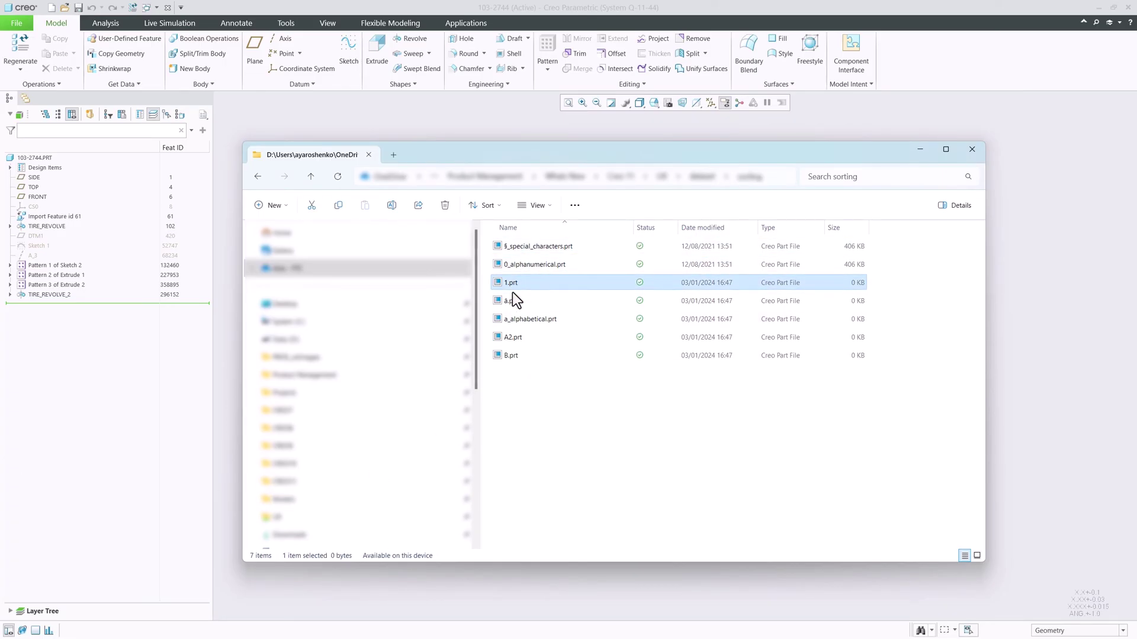
{"action": "left_click", "coordinate": [511, 318]}
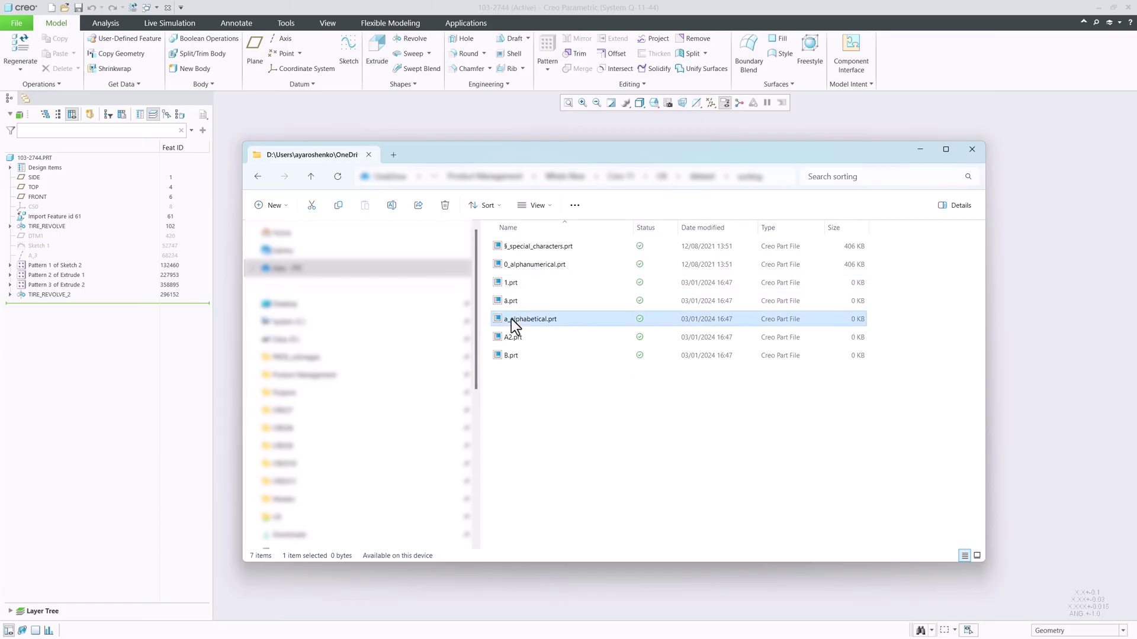
{"action": "left_click", "coordinate": [512, 355]}
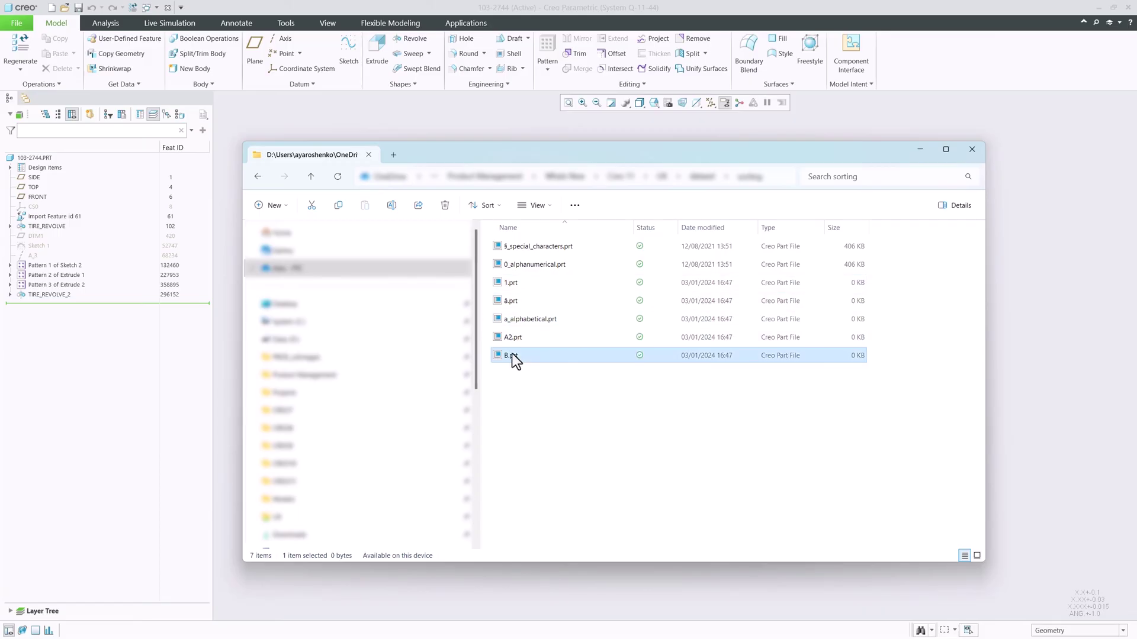
{"action": "left_click", "coordinate": [533, 423]}
{"action": "left_click", "coordinate": [503, 121]}
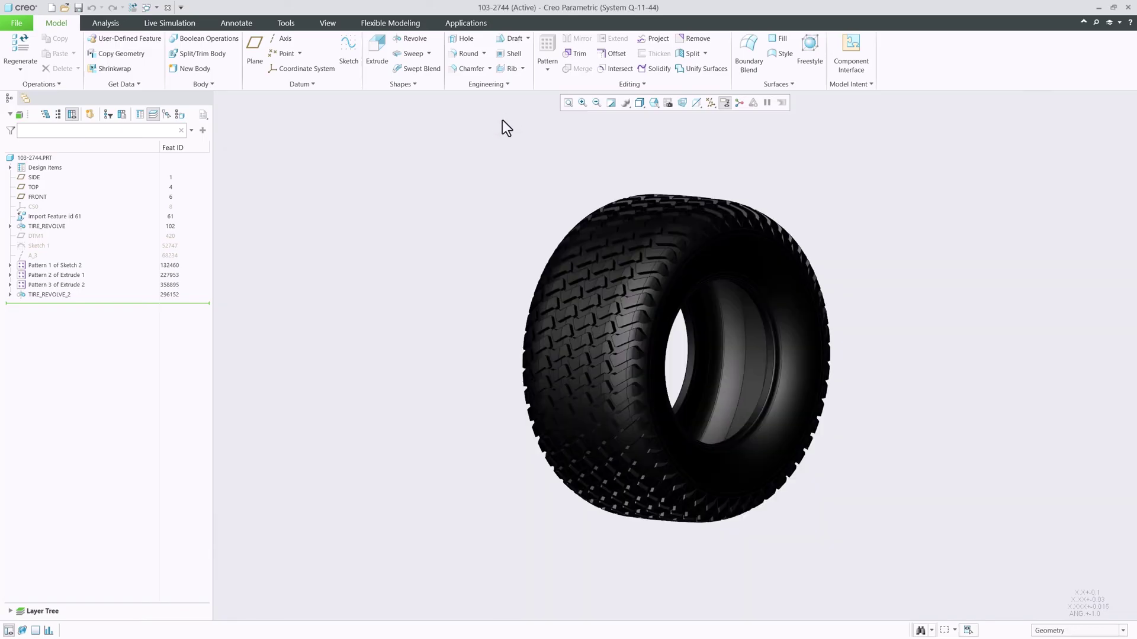
Examine the order of the same part files in the File Open dialog, from 0_alphanumerical.prt to B.prt, and cancel the dialog.
{"action": "left_click", "coordinate": [65, 8]}
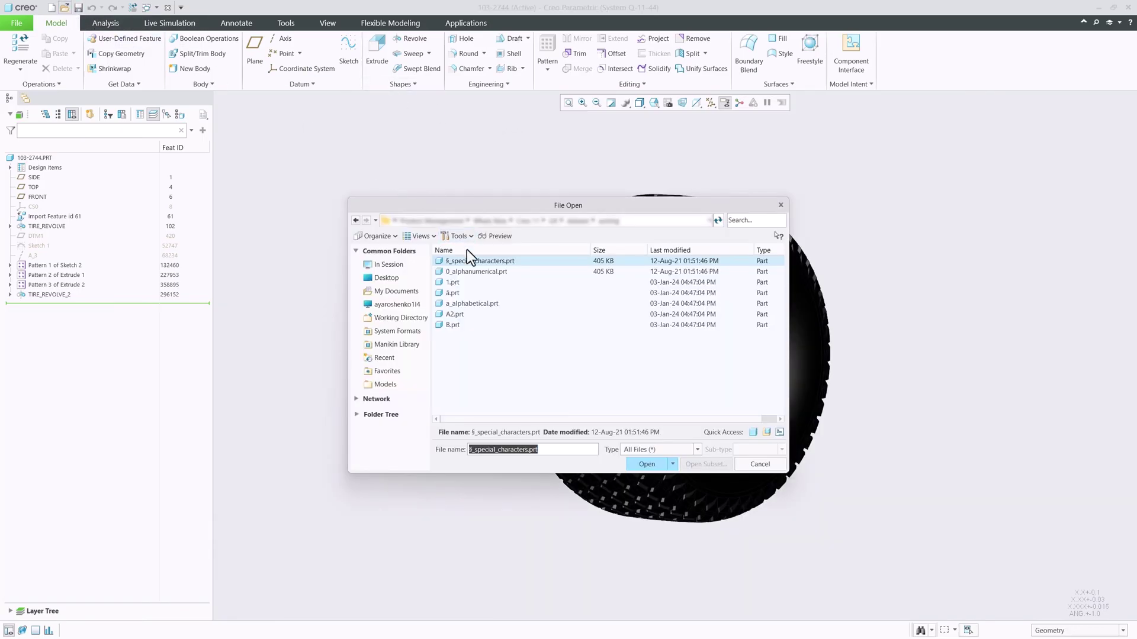
{"action": "left_click", "coordinate": [474, 271]}
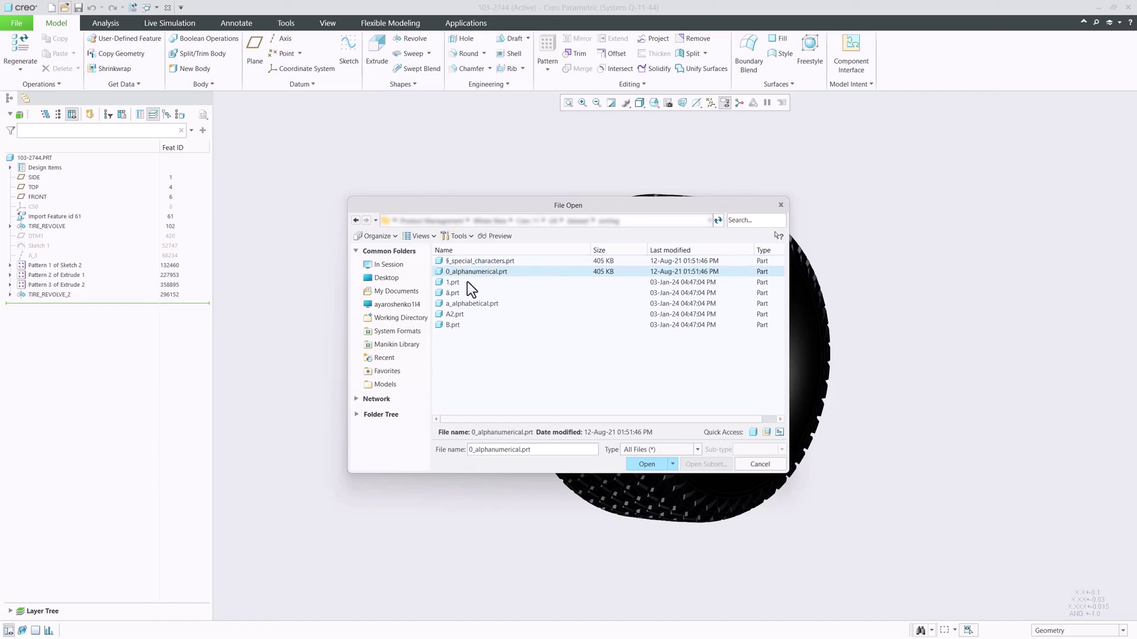
{"action": "left_click", "coordinate": [459, 303]}
{"action": "left_click", "coordinate": [459, 315]}
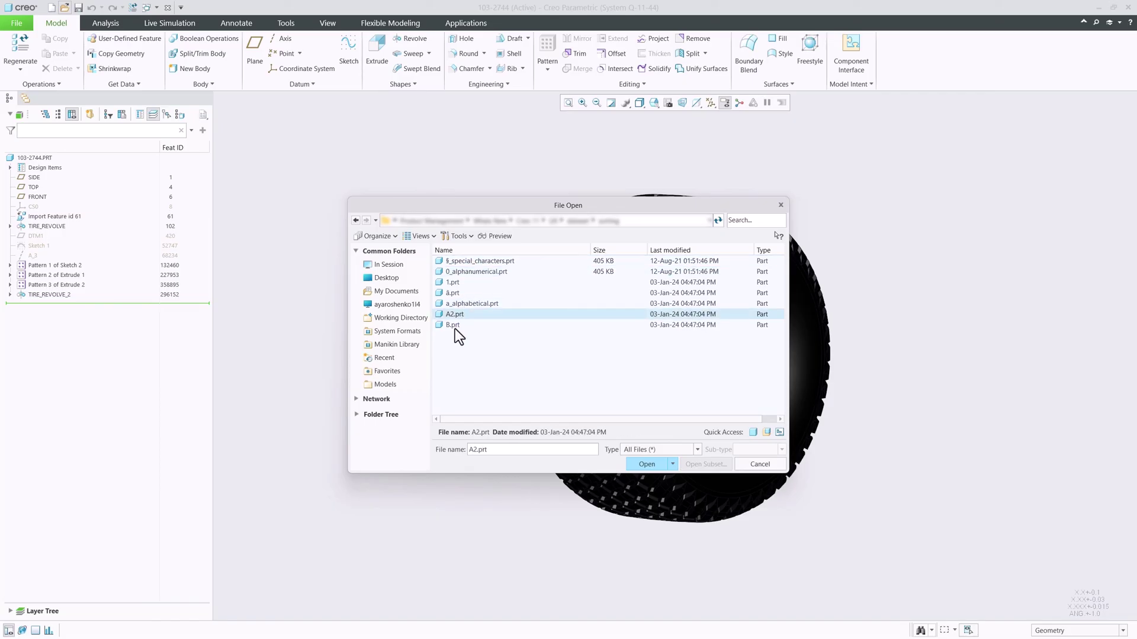
{"action": "left_click", "coordinate": [455, 327]}
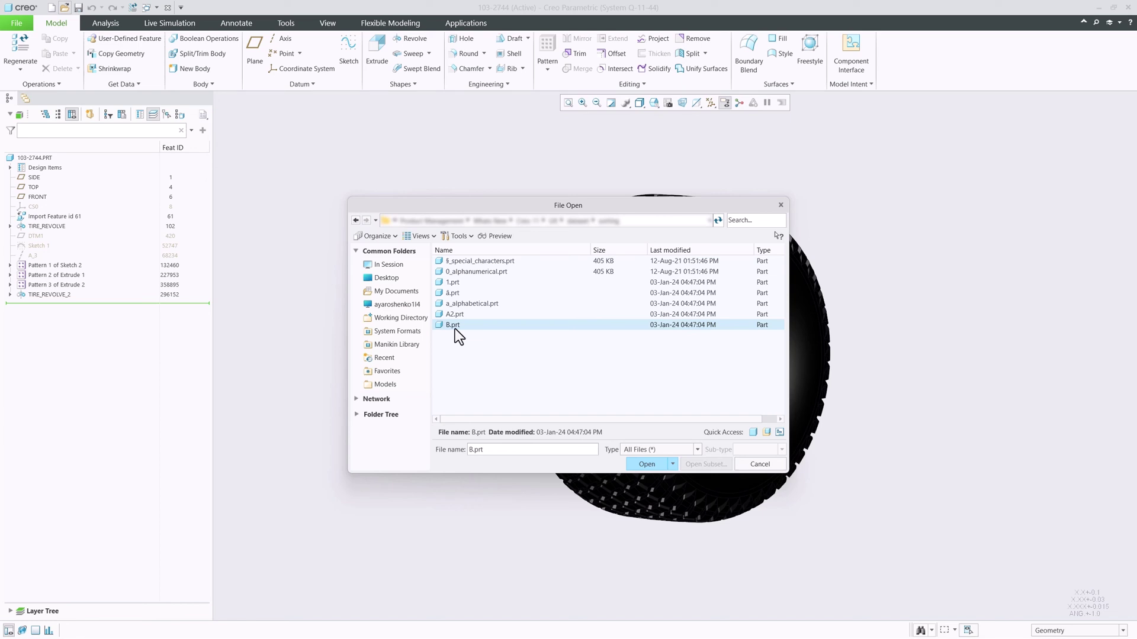
{"action": "left_click", "coordinate": [762, 465]}
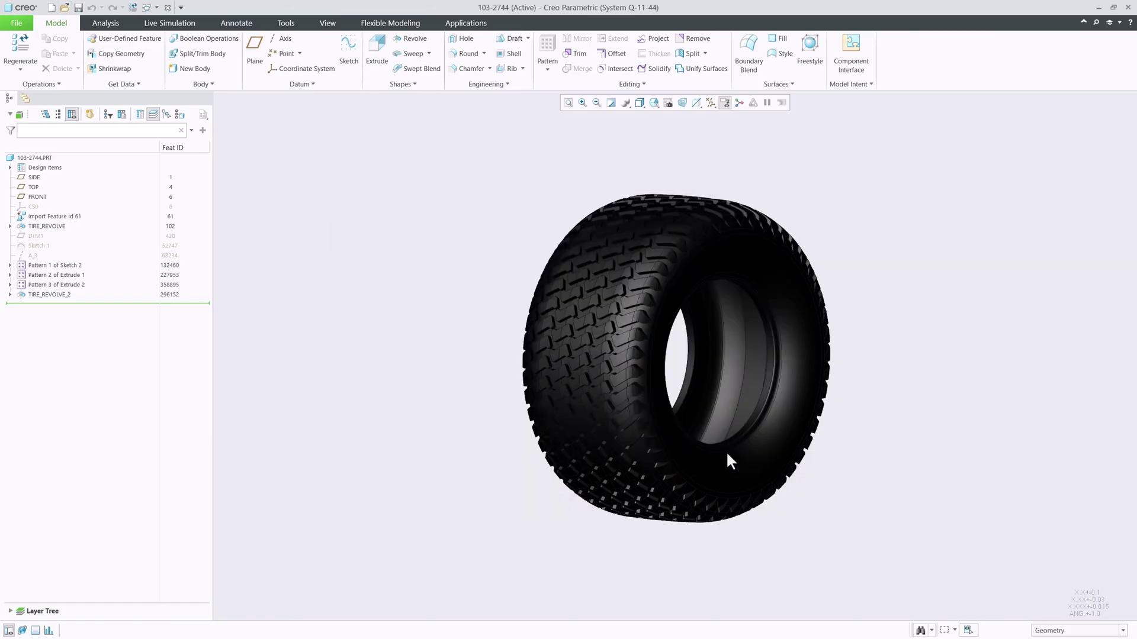
Search the commands for "reco", add Recognize Rounds to the Quick Access Toolbar and close the search.
{"action": "left_click", "coordinate": [1098, 23]}
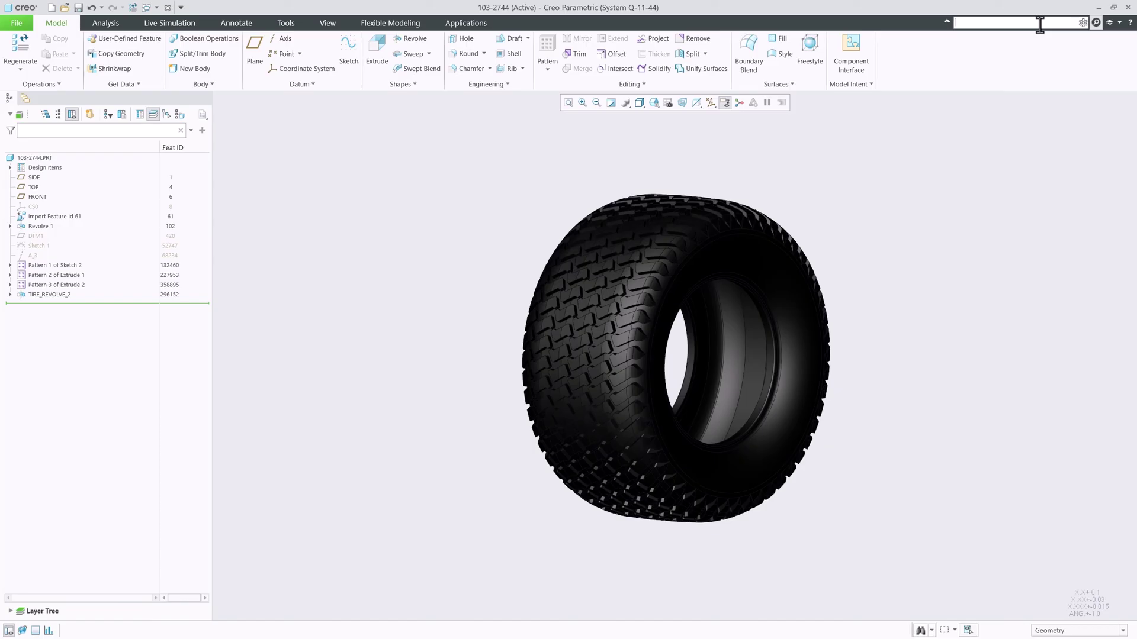
{"action": "type", "text": "reco"}
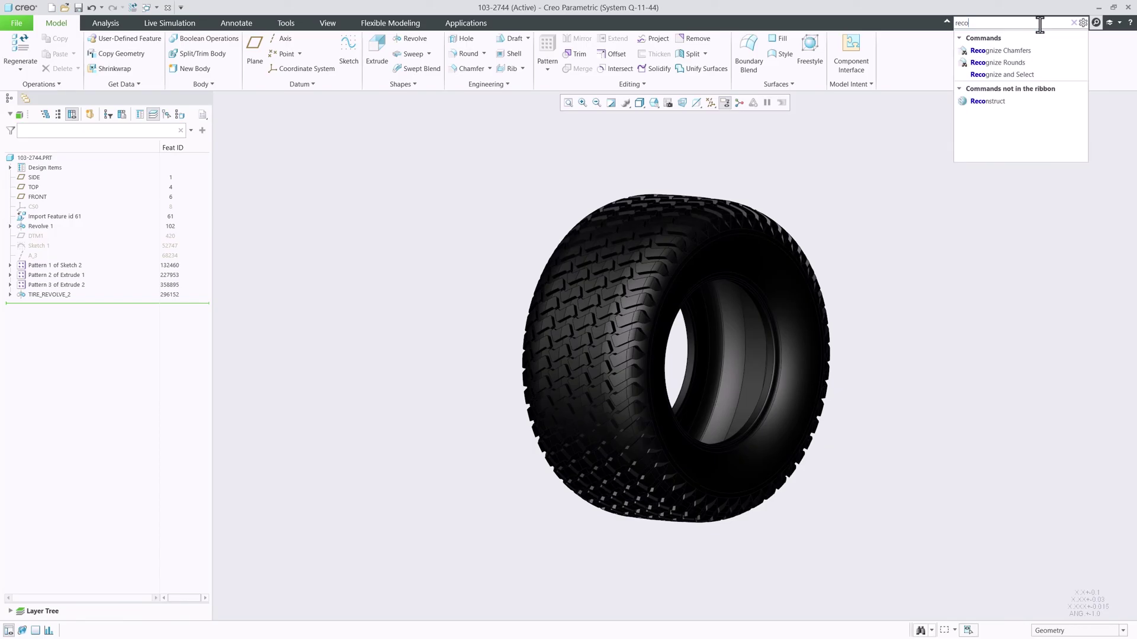
{"action": "mouse_move", "coordinate": [1007, 62]}
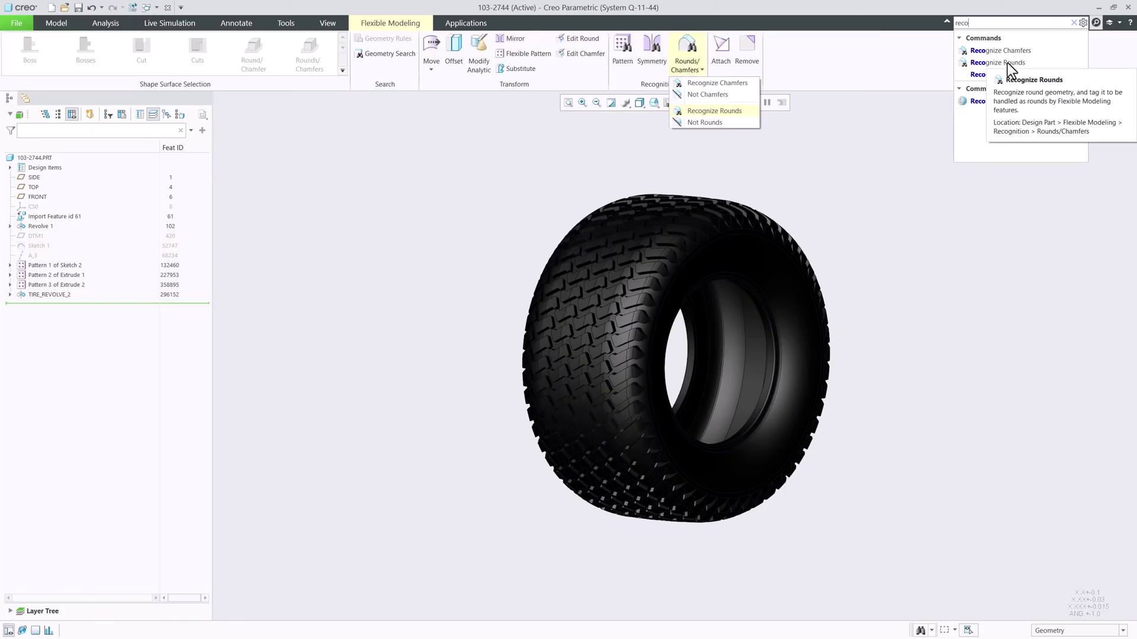
{"action": "right_click", "coordinate": [1007, 63]}
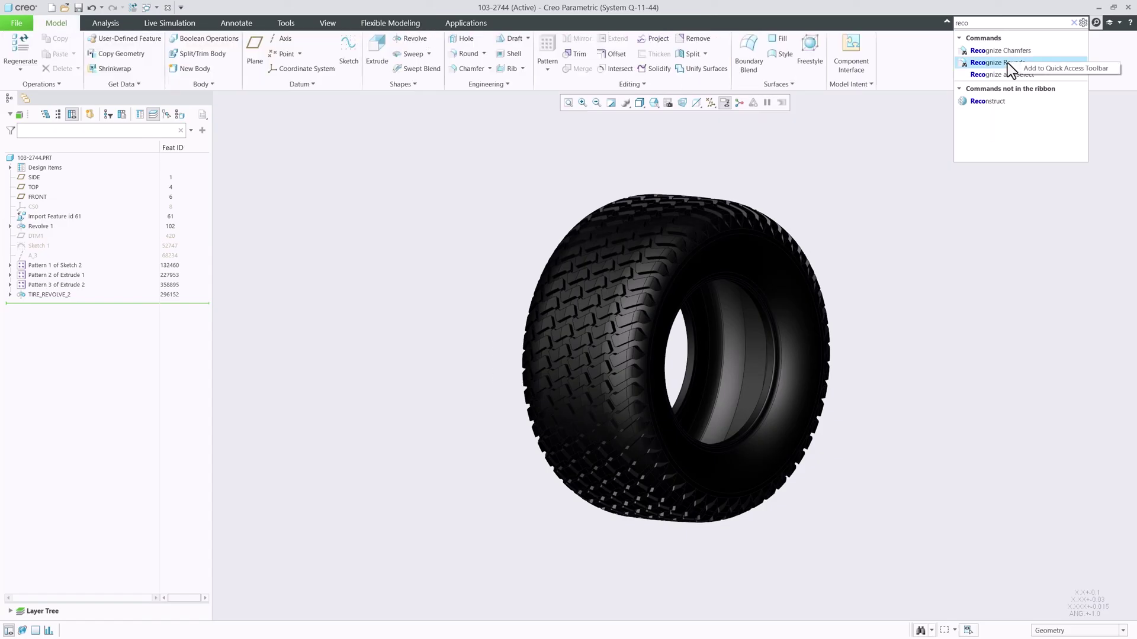
{"action": "left_click", "coordinate": [1046, 71]}
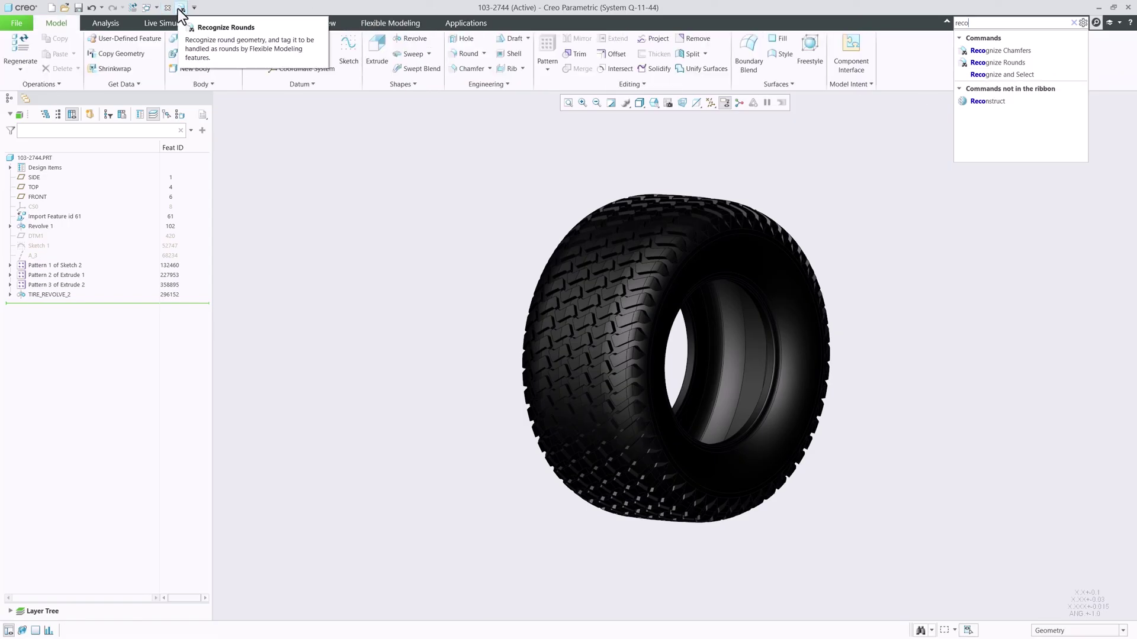
{"action": "left_click", "coordinate": [473, 169]}
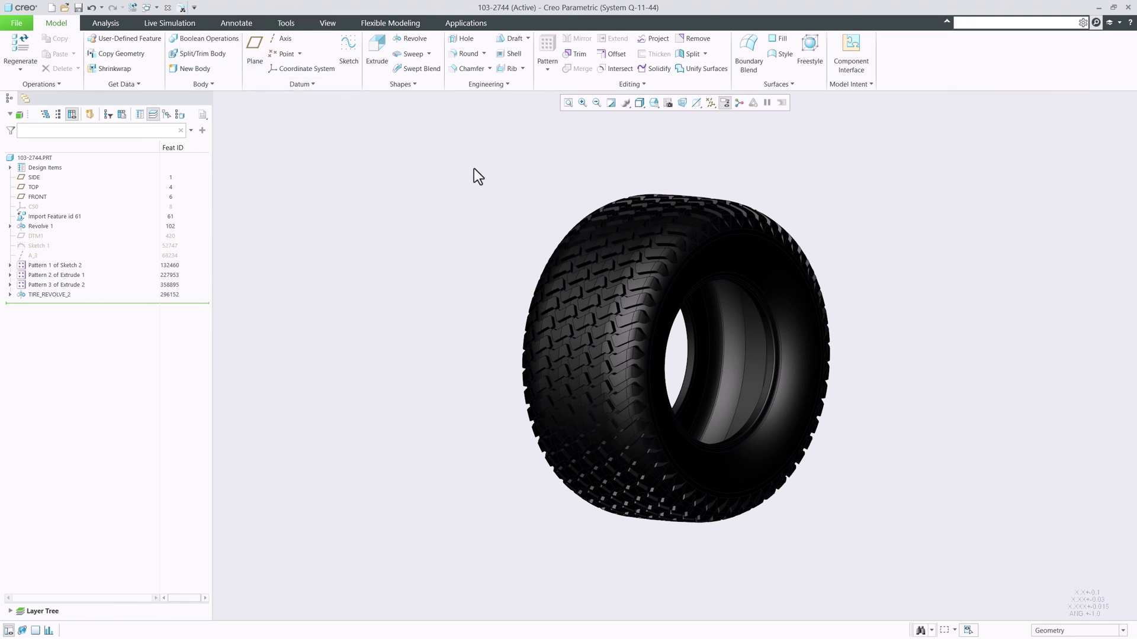